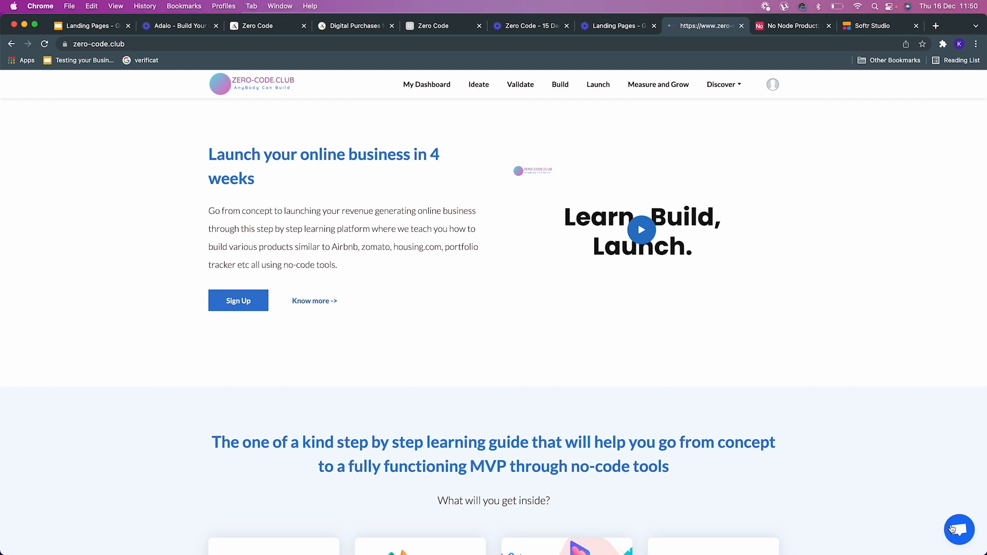
# Step: Open the chat widget on zero-code.club, examine it across the home page, FAQ section and Ideate page, and close it
pyautogui.click(952, 530)
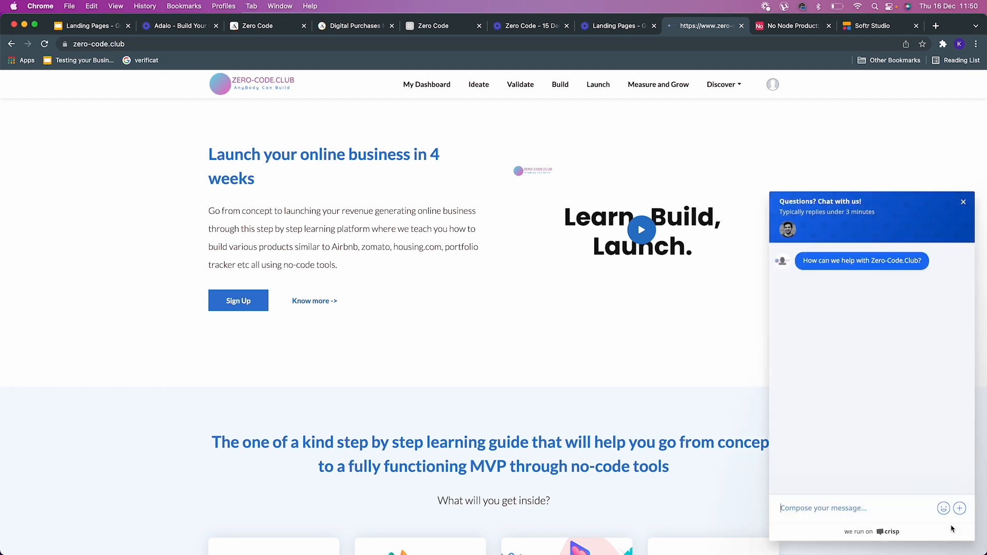
pyautogui.scroll(-6, 338, 260)
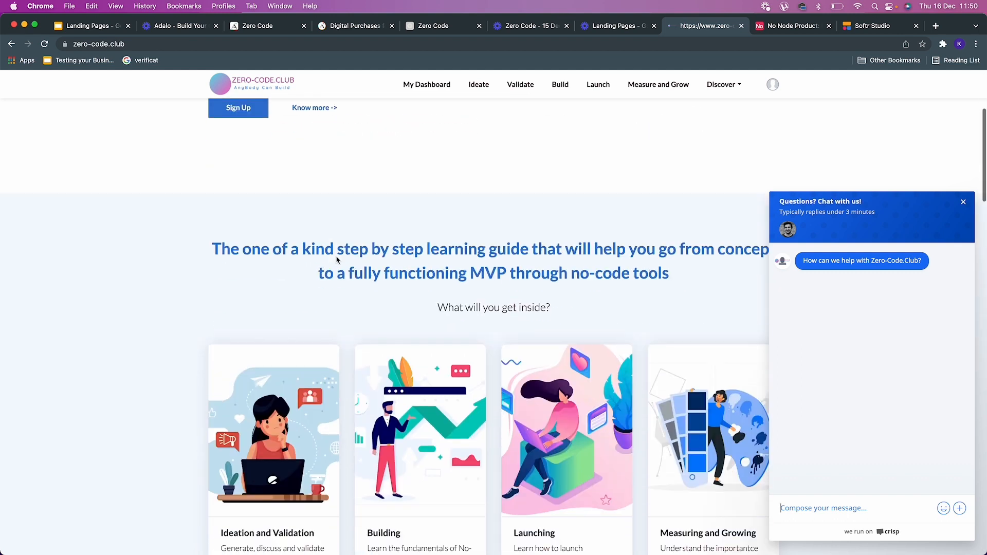
pyautogui.scroll(6, 309, 305)
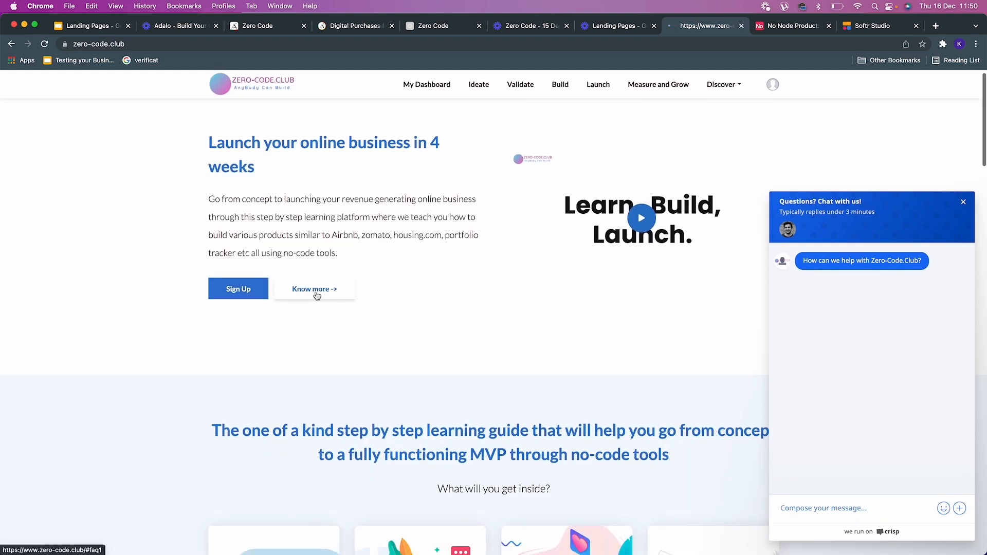
pyautogui.click(314, 291)
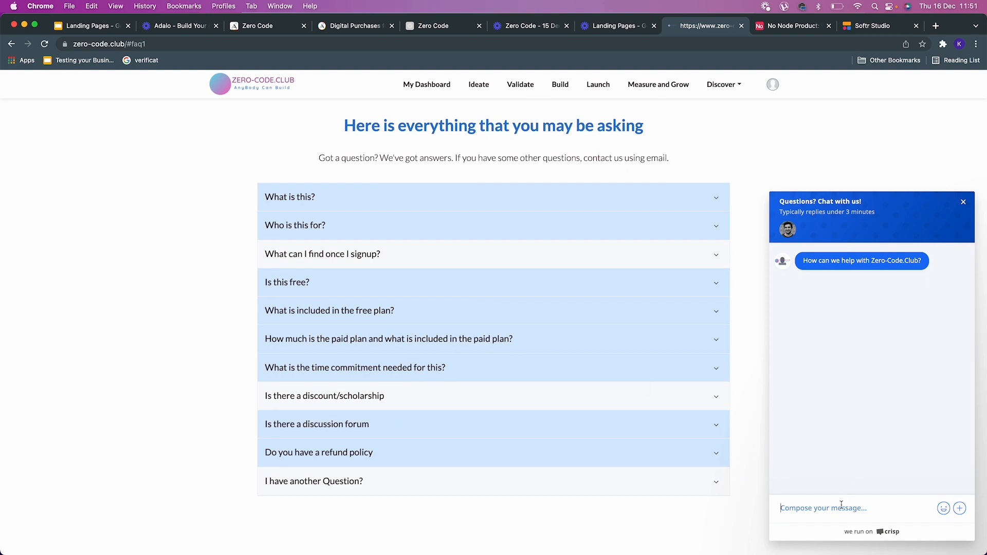
pyautogui.scroll(10, 610, 210)
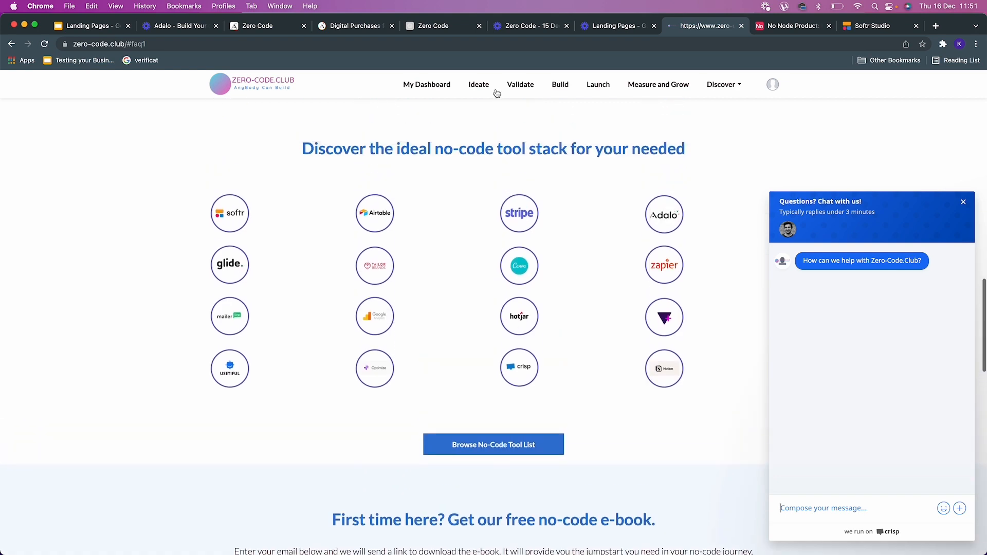
pyautogui.click(487, 91)
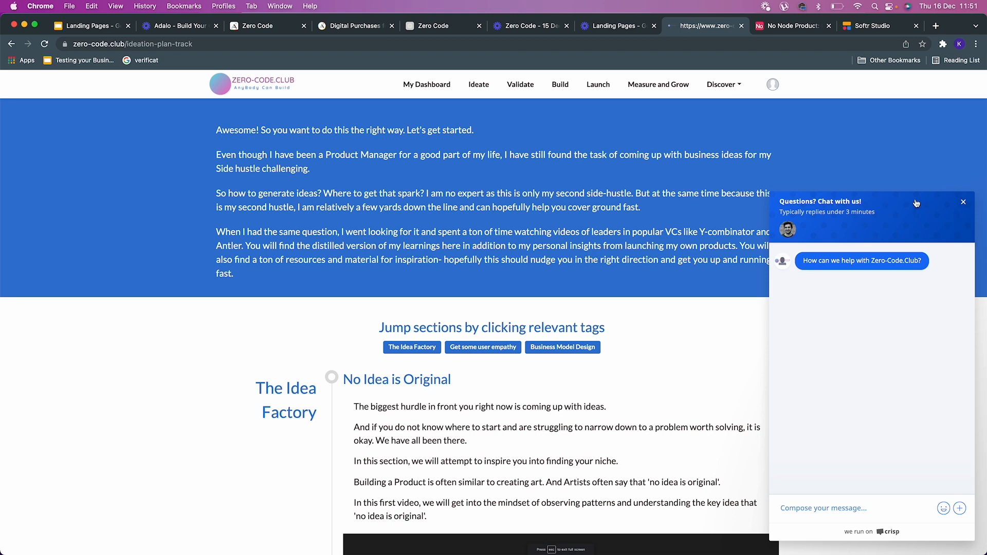
pyautogui.click(963, 202)
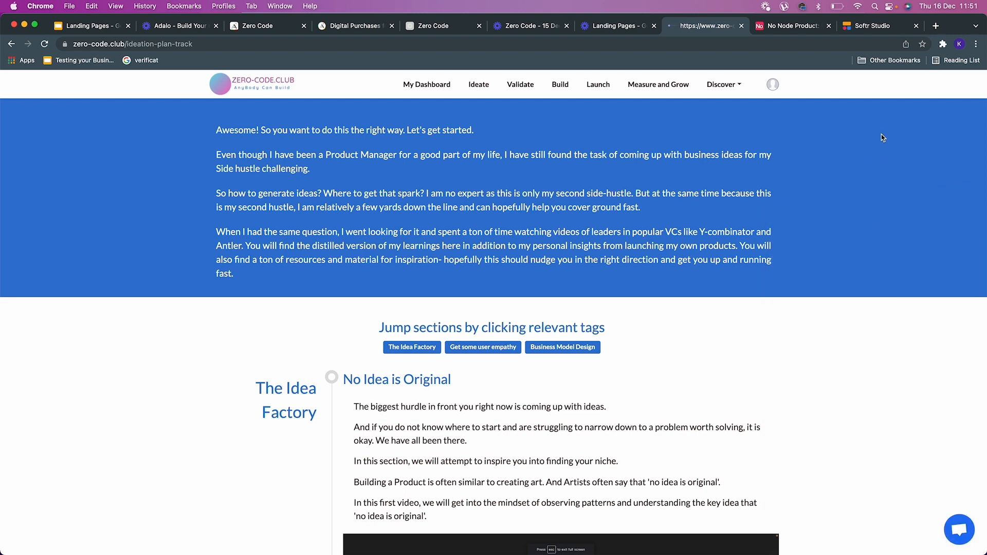
# Step: Switch to Softr Studio, expand the Crisp integration in Untitled Application 7's settings, and follow its Crisp Website ID link
pyautogui.click(870, 25)
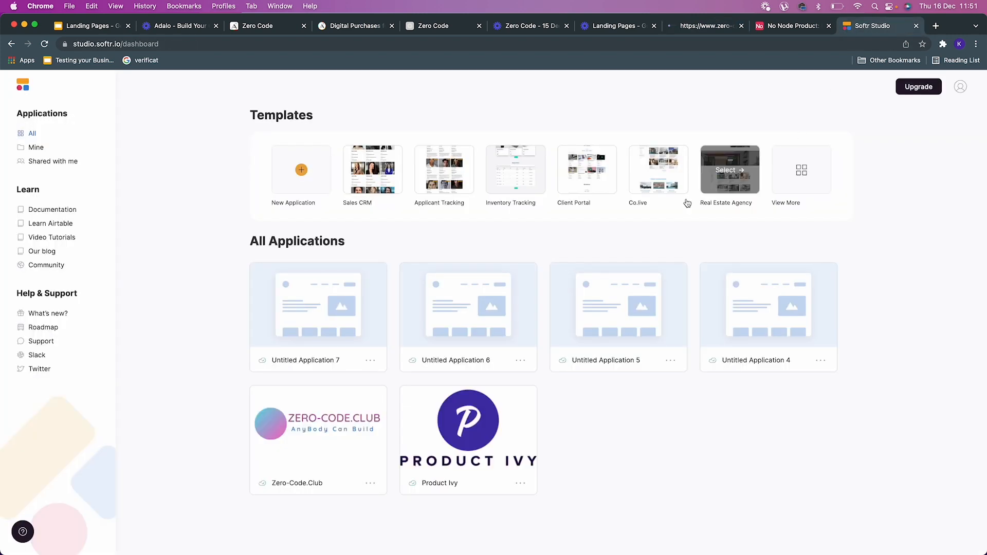
pyautogui.click(320, 305)
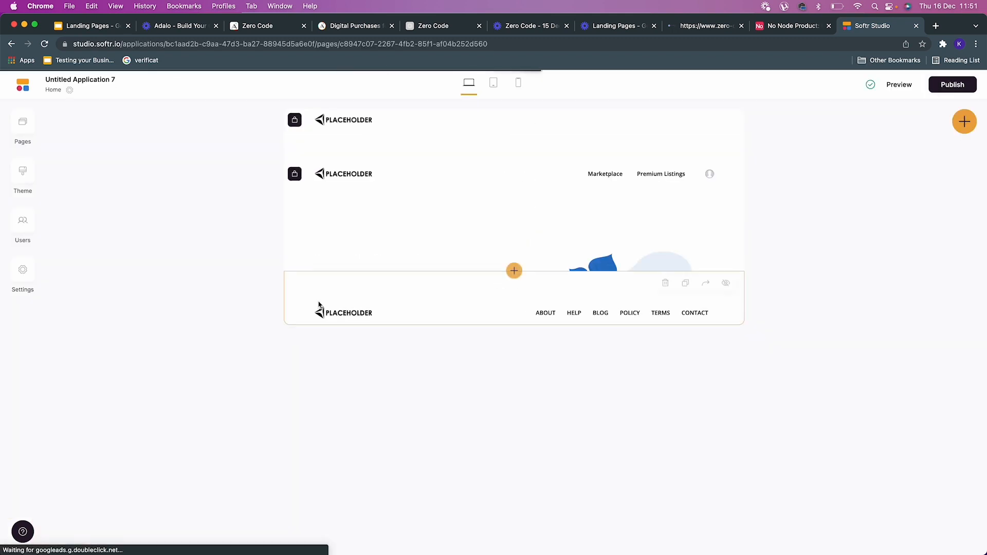
pyautogui.click(18, 274)
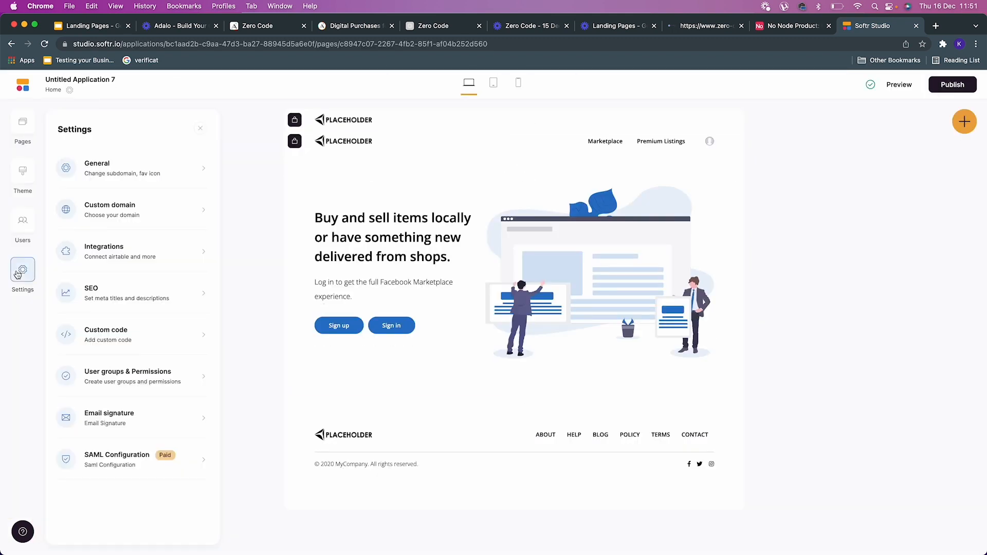
pyautogui.click(149, 262)
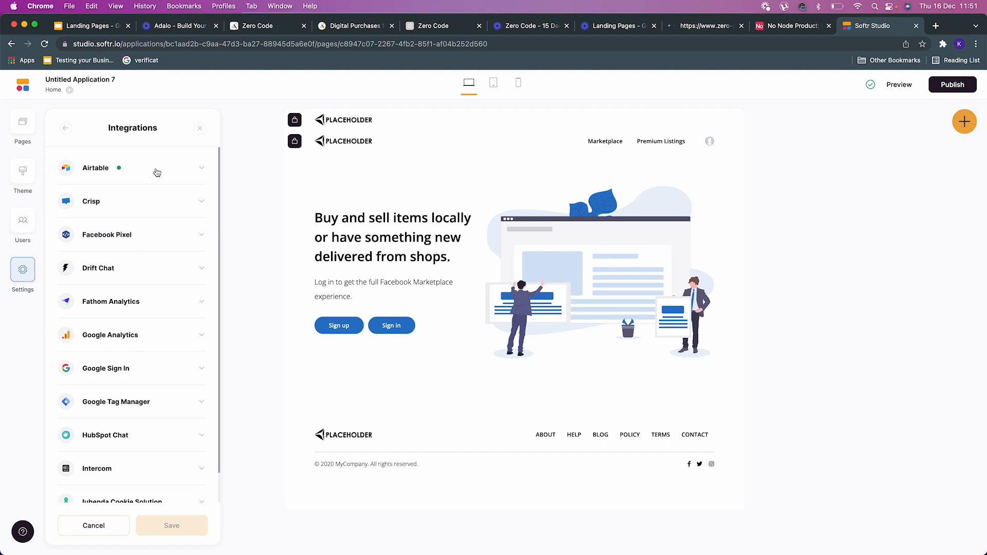
pyautogui.scroll(-3, 158, 239)
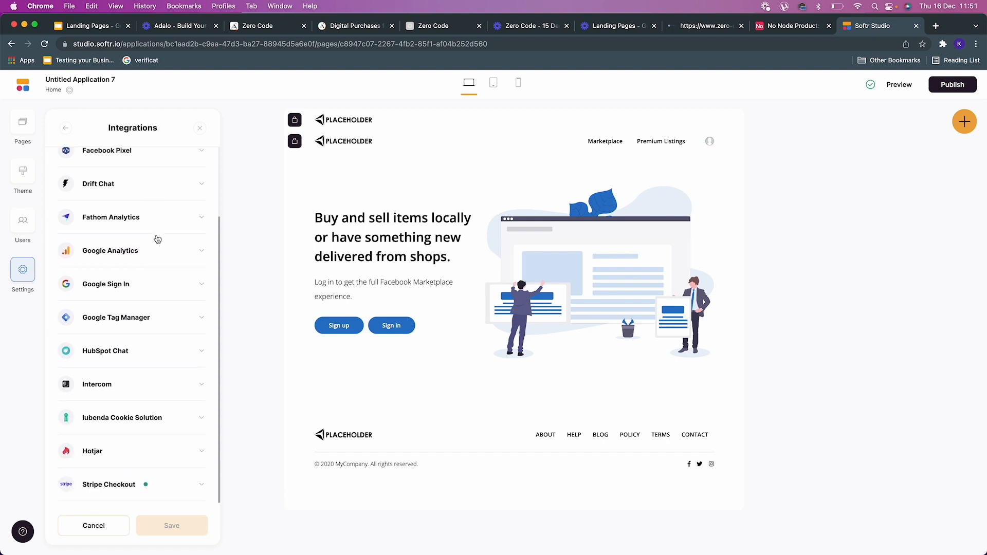
pyautogui.scroll(2, 157, 238)
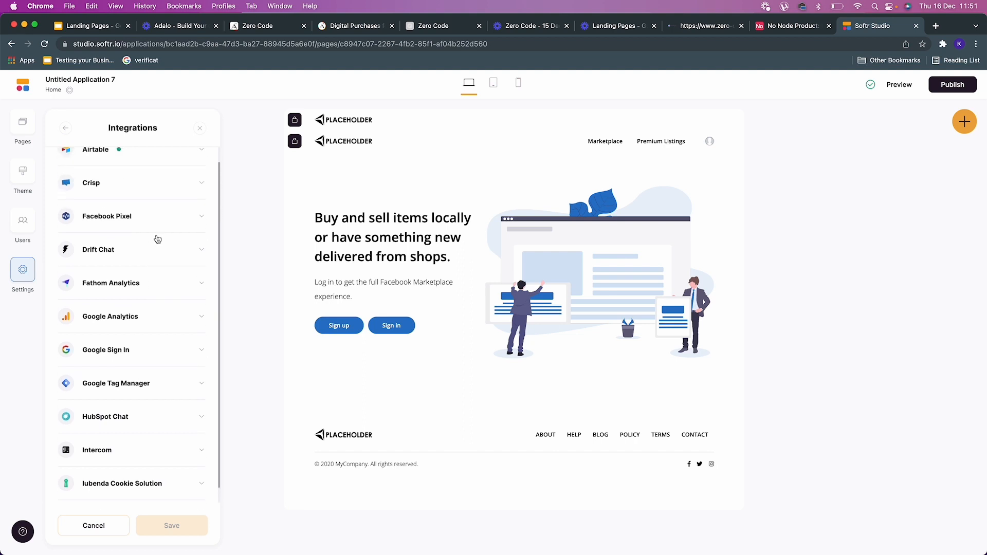
pyautogui.click(151, 195)
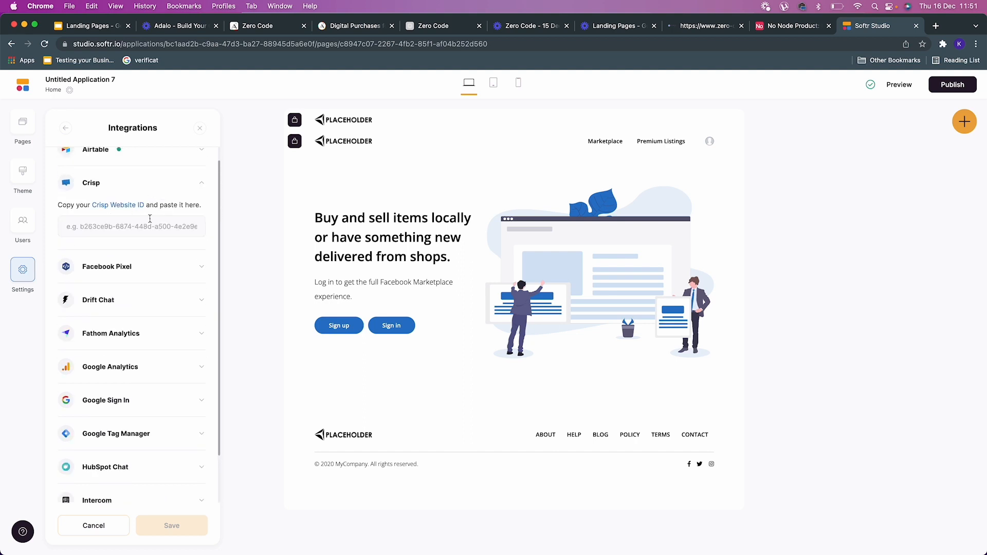
pyautogui.scroll(1, 137, 220)
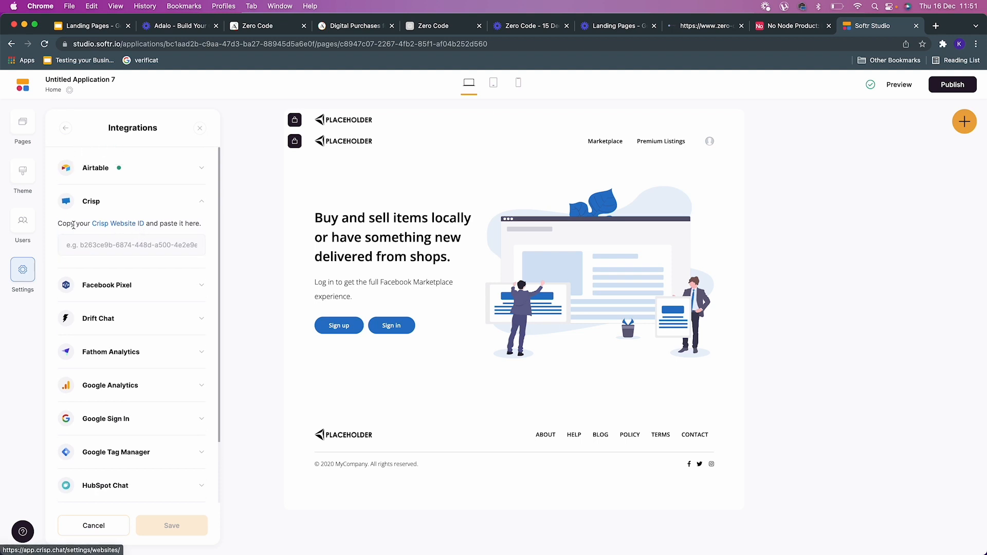
pyautogui.click(114, 226)
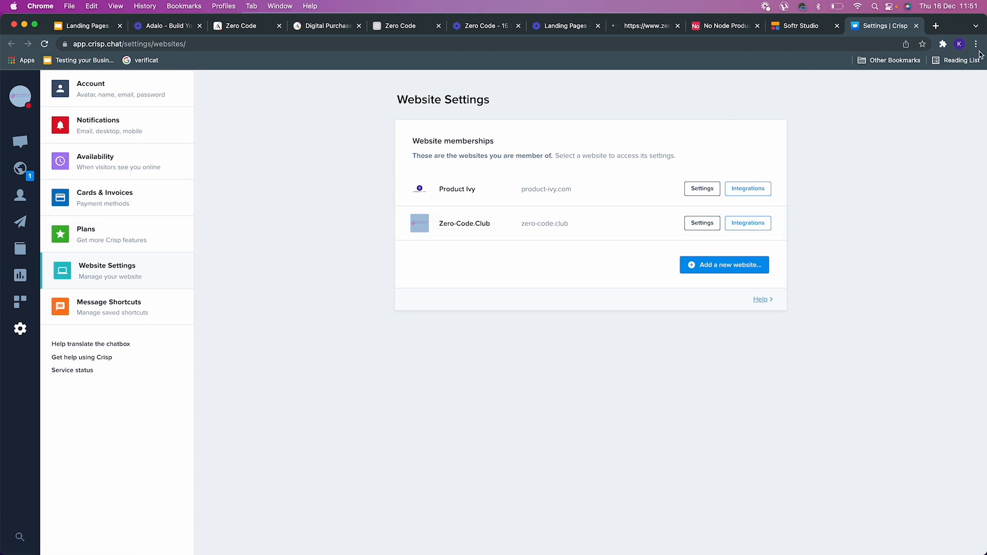
# Step: Open the Crisp homepage separately and review the Basic, Pro and Unlimited pricing plans
pyautogui.click(936, 26)
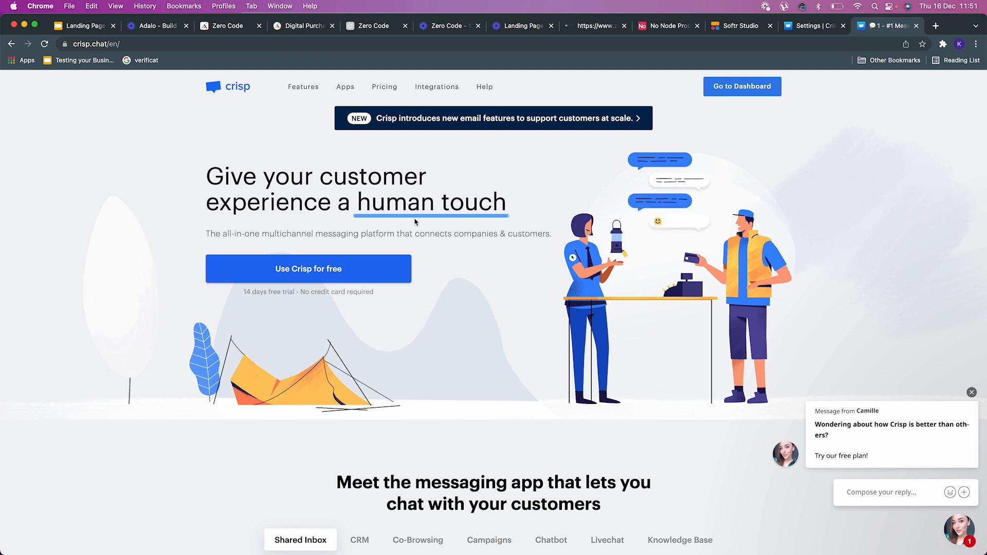
pyautogui.click(384, 86)
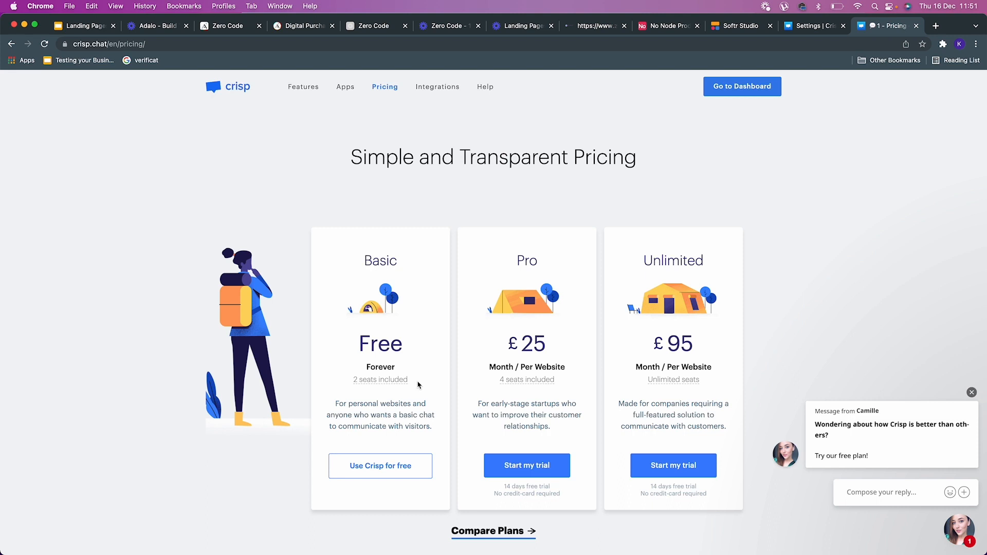
pyautogui.moveTo(397, 386)
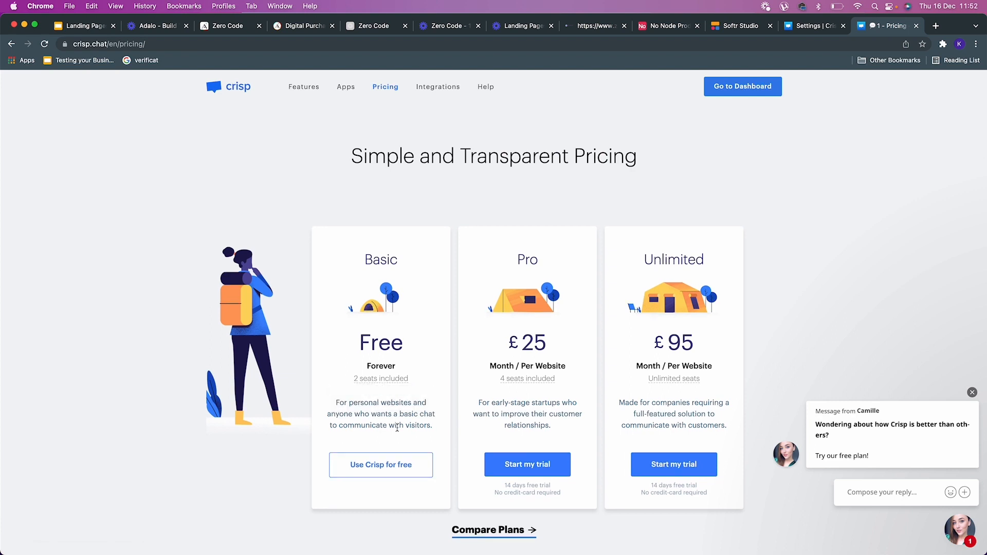
pyautogui.scroll(-1, 514, 409)
pyautogui.scroll(-1, 513, 409)
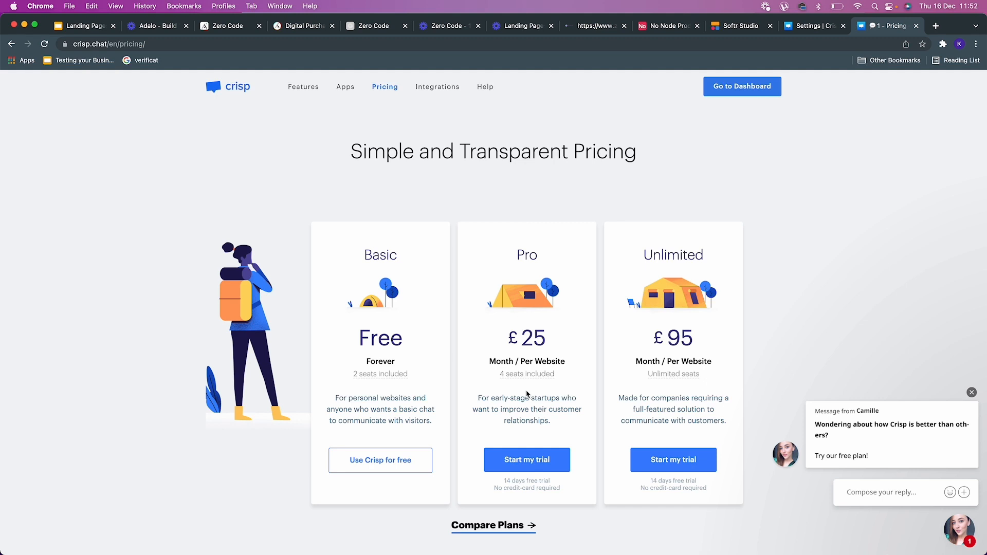
# Step: Return to Crisp's website settings and start adding a new website named Marketplace
pyautogui.click(803, 30)
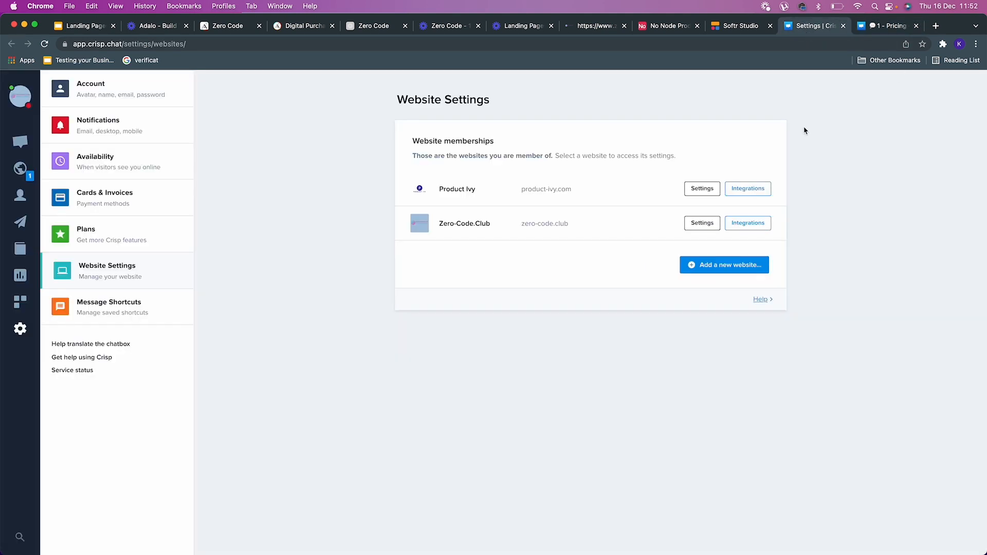
pyautogui.click(744, 27)
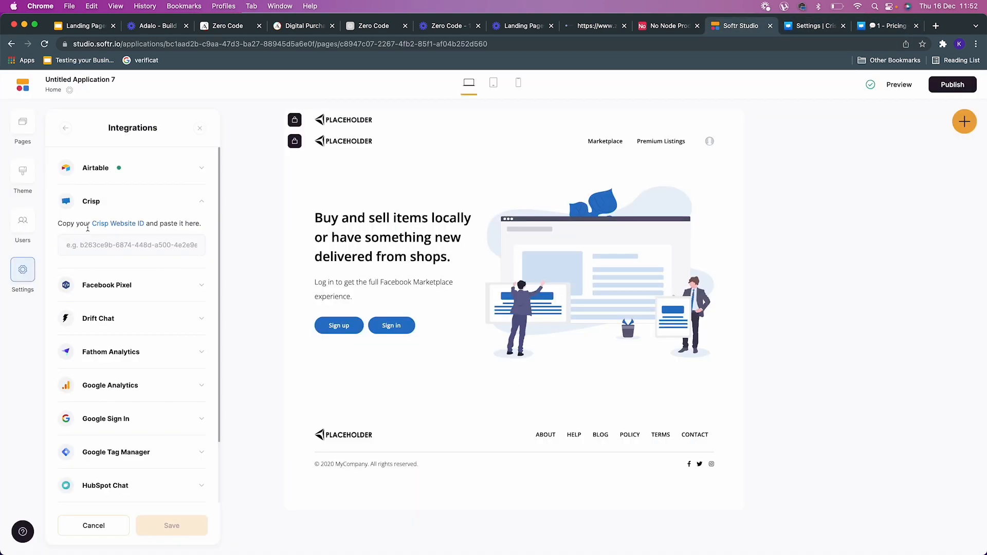
pyautogui.click(806, 29)
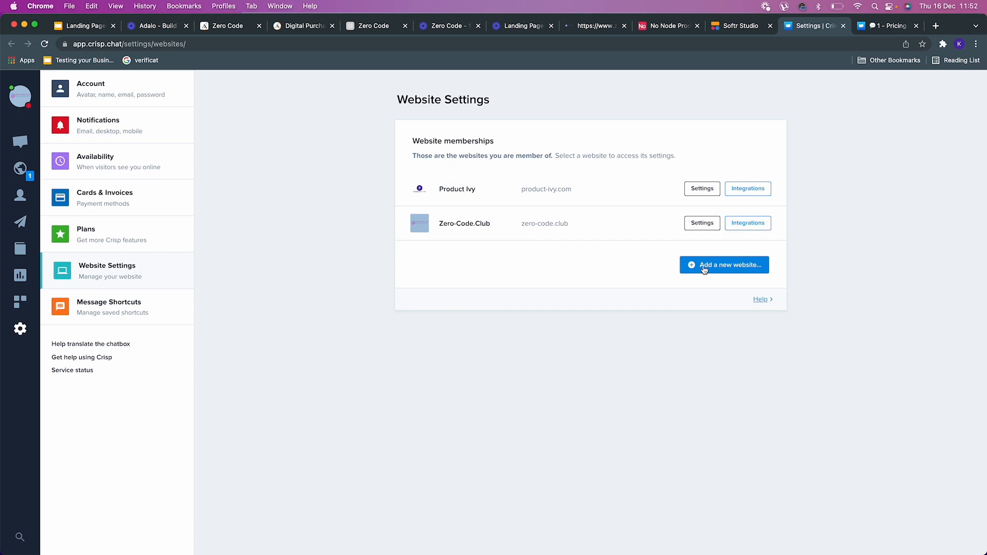
pyautogui.click(720, 265)
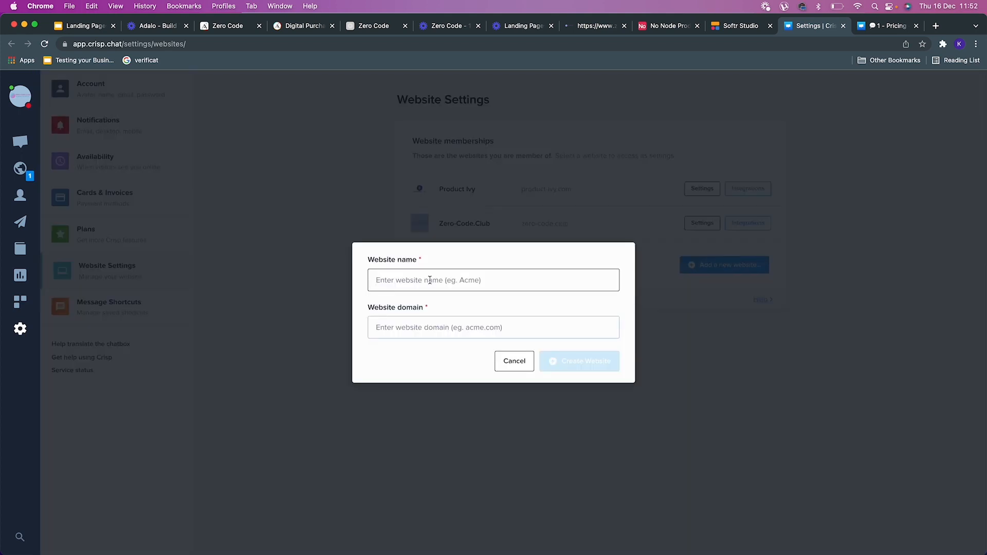
pyautogui.click(716, 26)
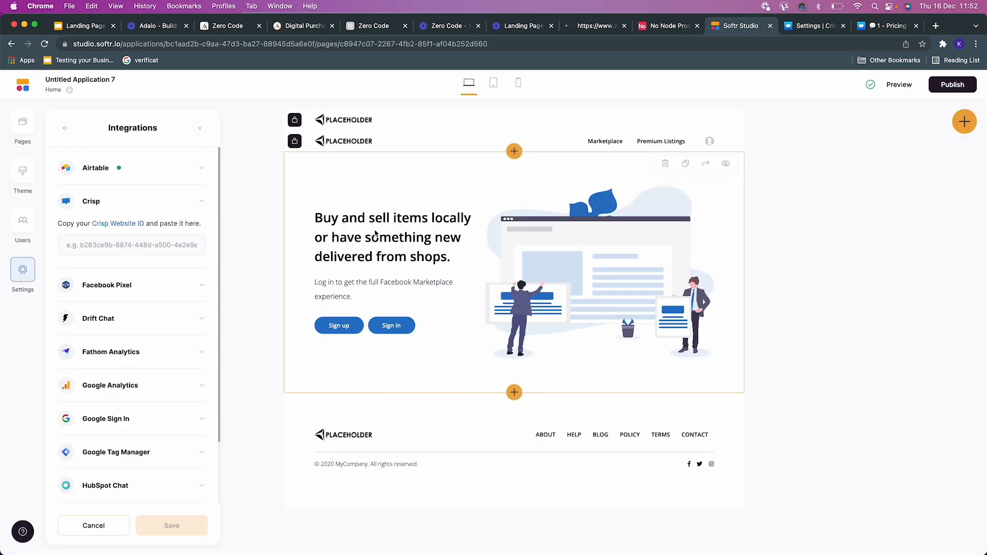
pyautogui.click(804, 27)
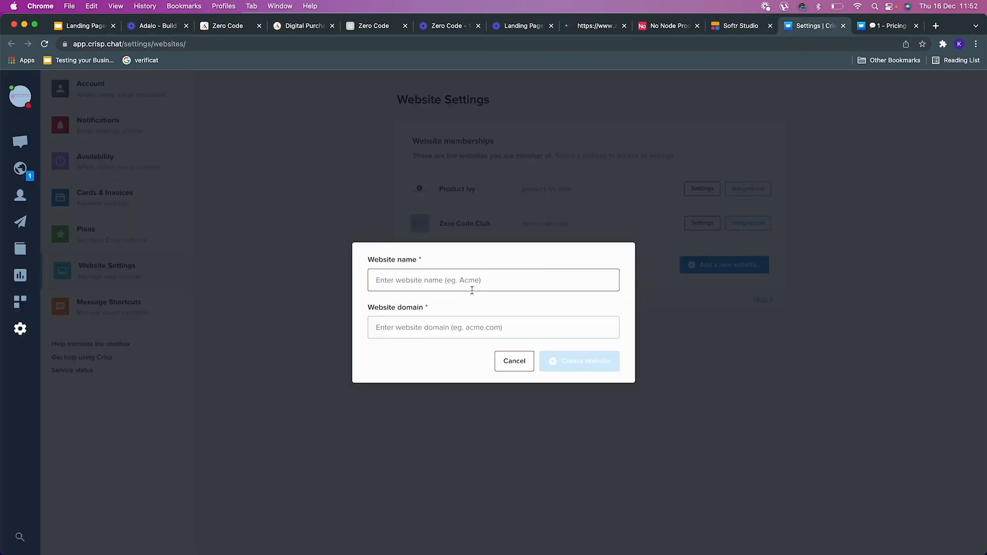
pyautogui.write('Marketplace')
# Step: Get the published app's address from Softr, enter logan153.softr.app as the Crisp website domain, and create the website
pyautogui.click(744, 25)
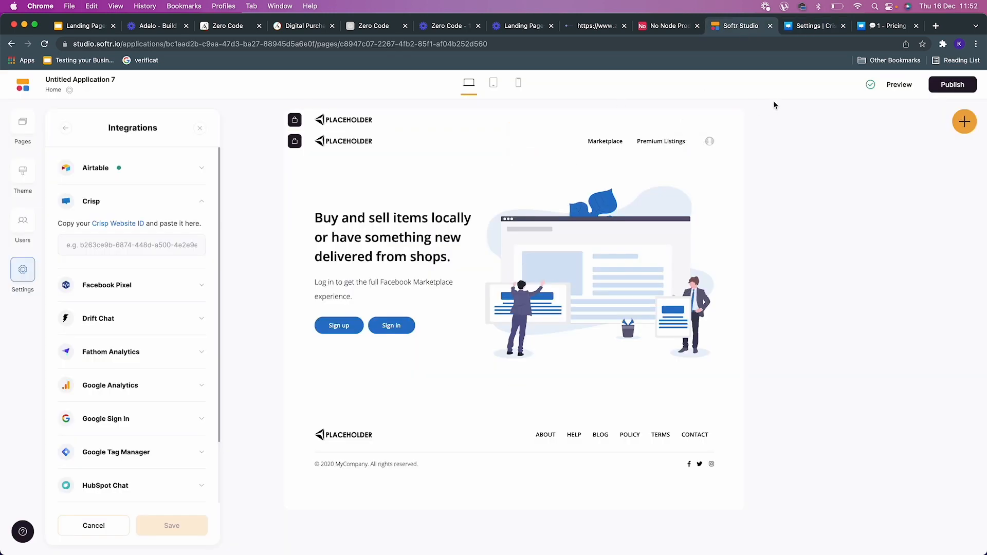
pyautogui.click(941, 86)
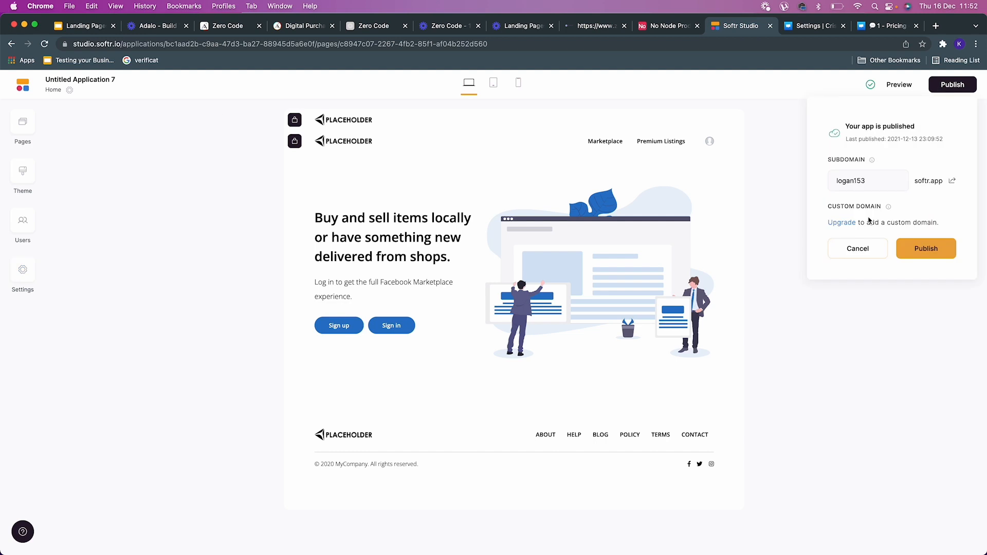
pyautogui.click(952, 181)
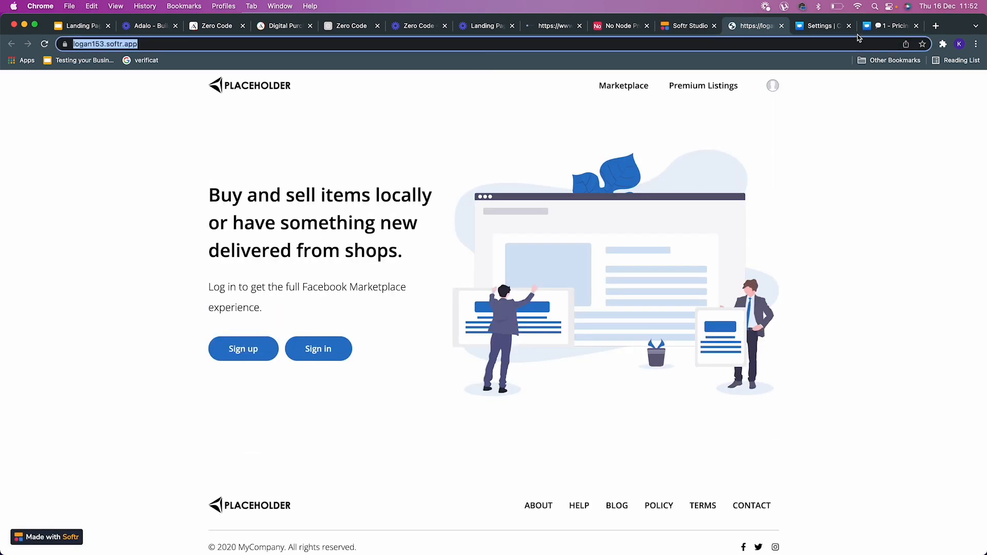
pyautogui.click(839, 26)
pyautogui.click(471, 326)
pyautogui.write('https://logan153.softr.app/')
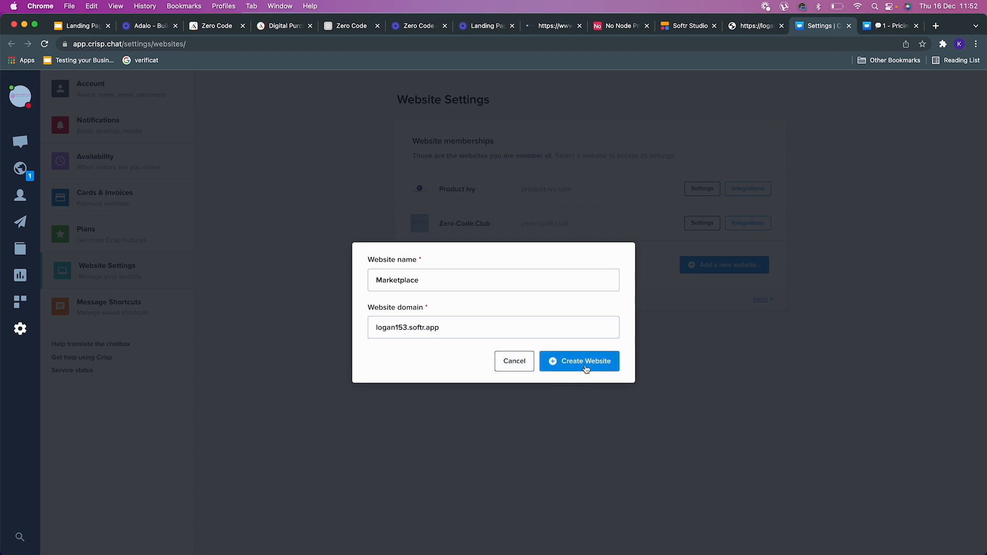
pyautogui.click(586, 367)
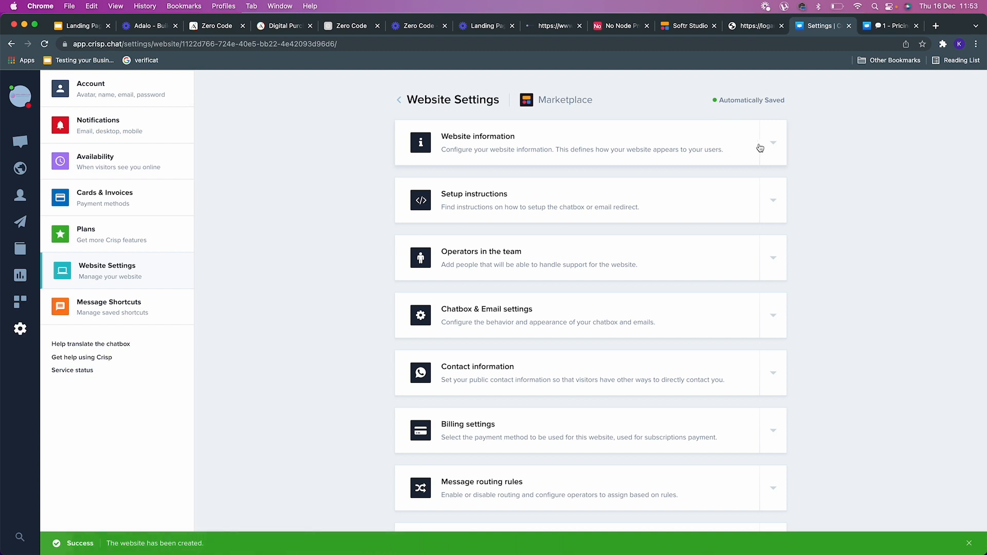
# Step: Copy the Marketplace site's Website ID from Crisp's setup instructions, paste it into Softr's Crisp integration for Untitled Application 7, and save
pyautogui.click(771, 212)
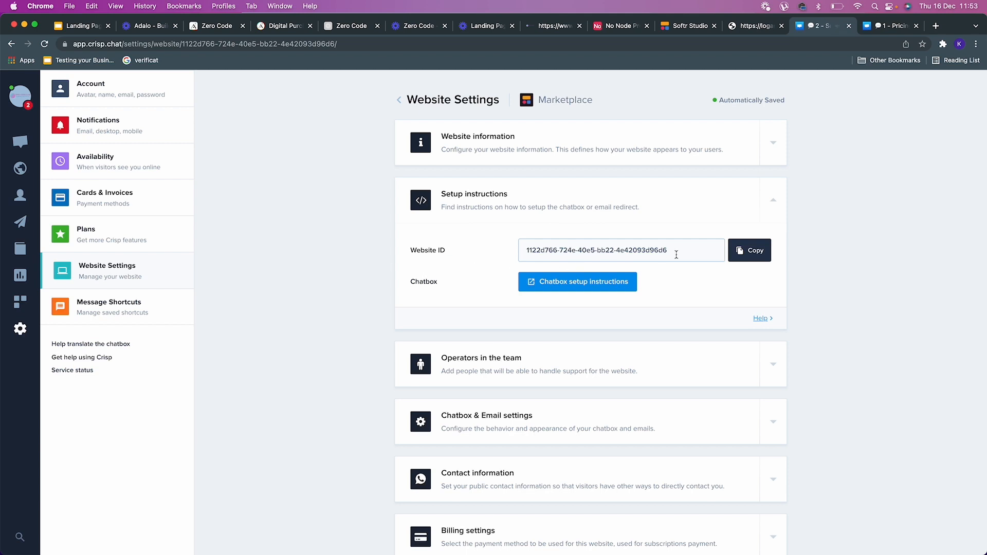
pyautogui.click(741, 252)
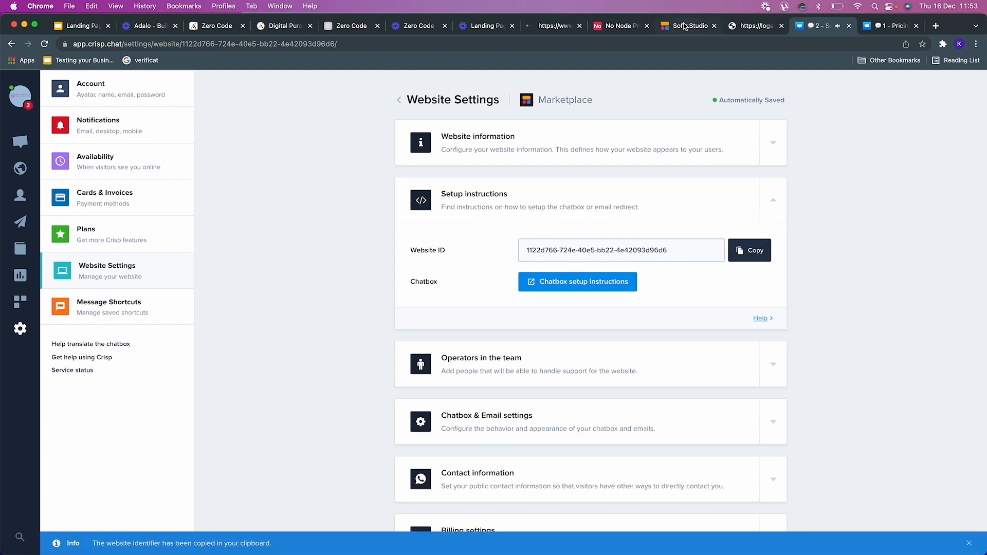
pyautogui.click(687, 25)
pyautogui.click(23, 269)
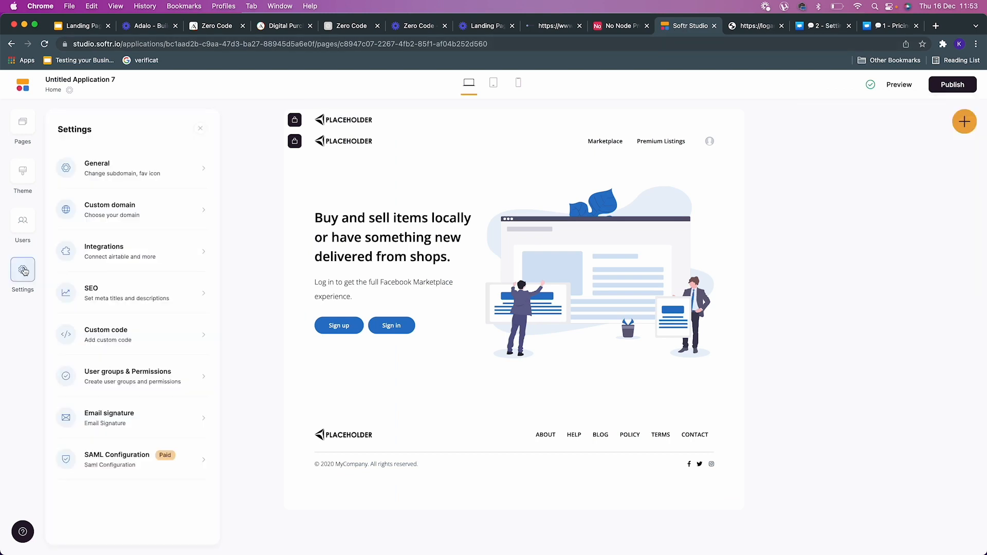
pyautogui.click(146, 253)
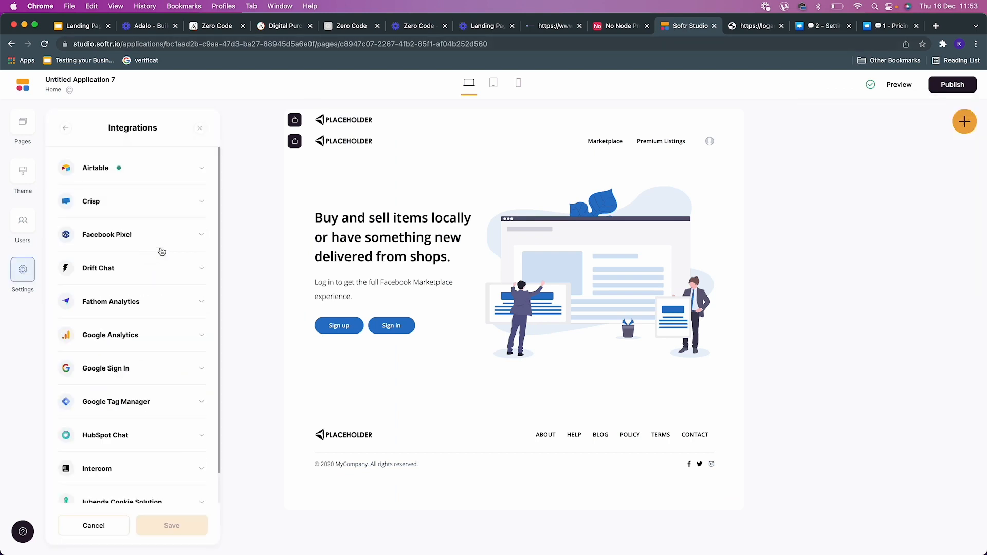
pyautogui.click(160, 206)
pyautogui.click(154, 245)
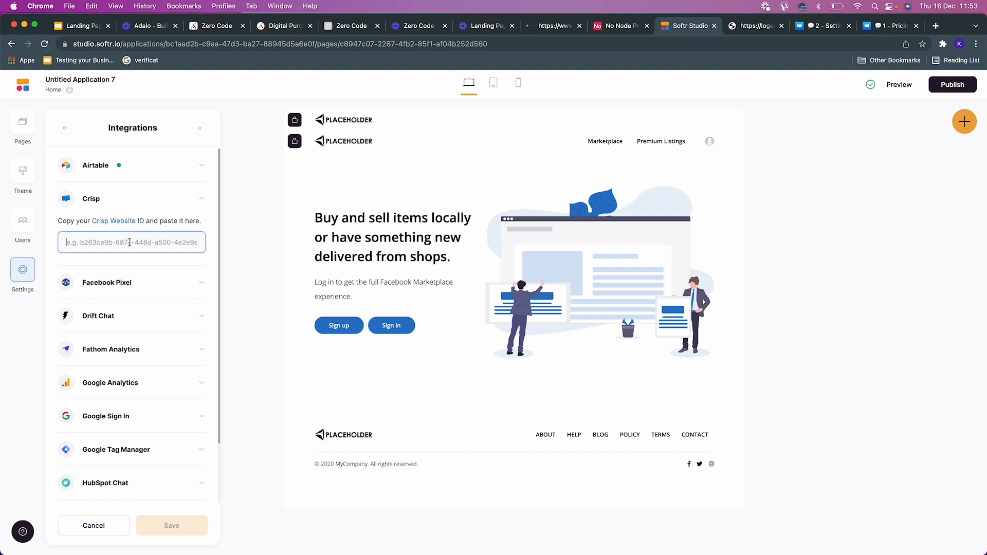
pyautogui.press('super+v')
pyautogui.click(171, 524)
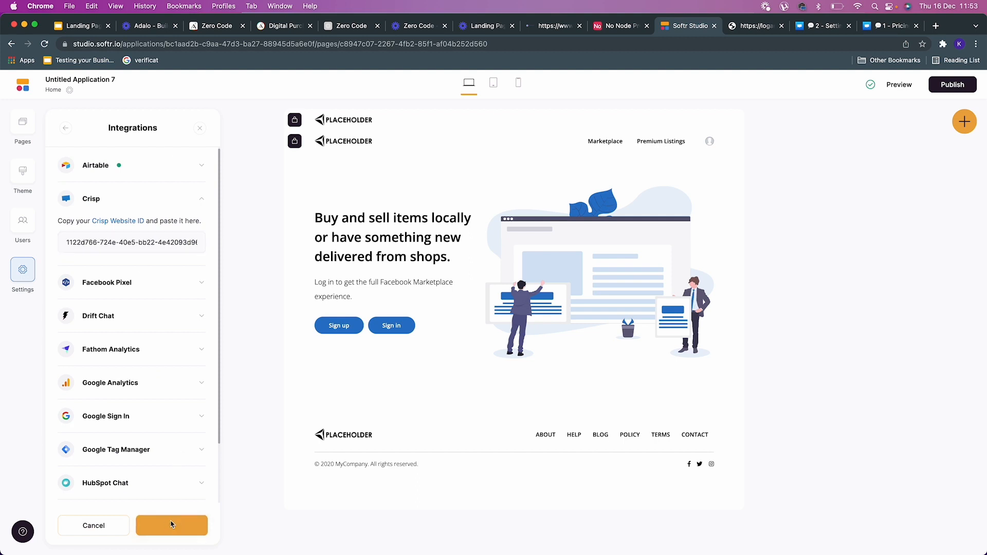
# Step: Check the Website ID saved in Softr's Crisp integration and view the published app's home page
pyautogui.click(137, 250)
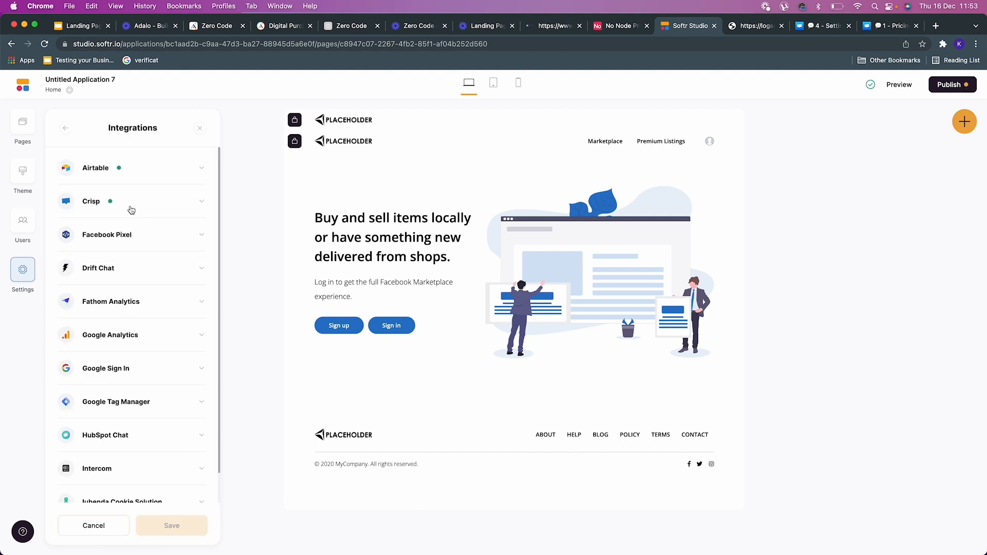
pyautogui.click(121, 201)
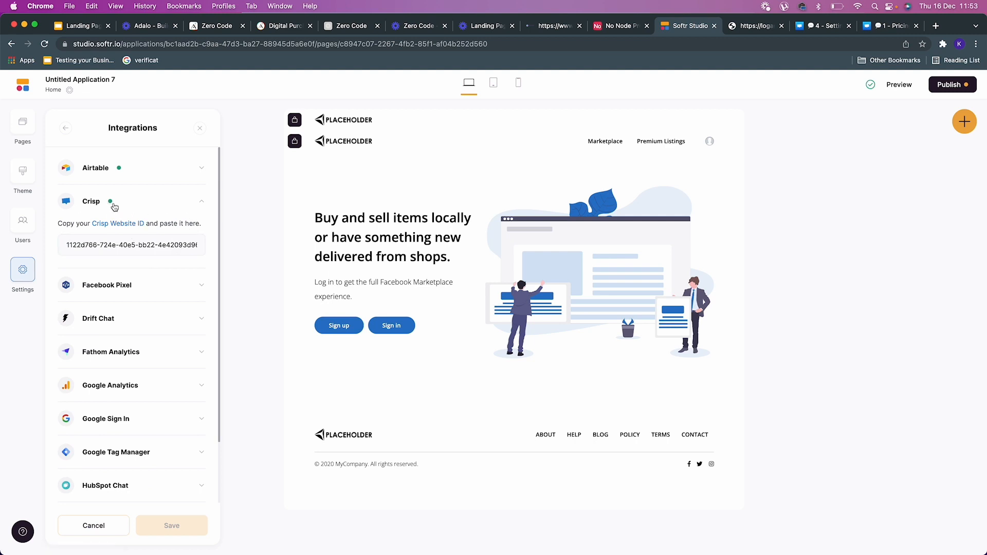
pyautogui.click(742, 32)
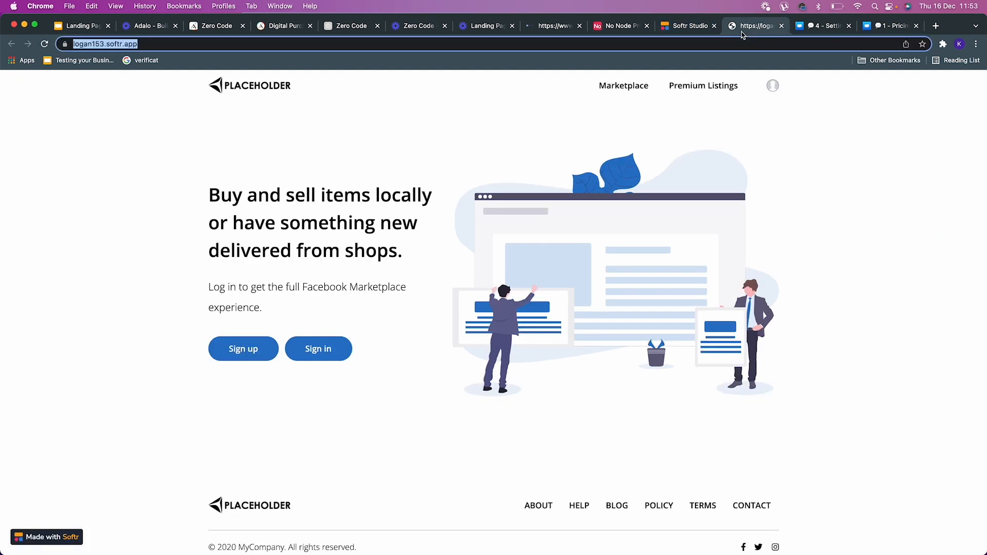
# Step: Switch to Crisp and review the Marketplace chatbox setup instructions for the Android SDK and HTML channels
pyautogui.click(798, 26)
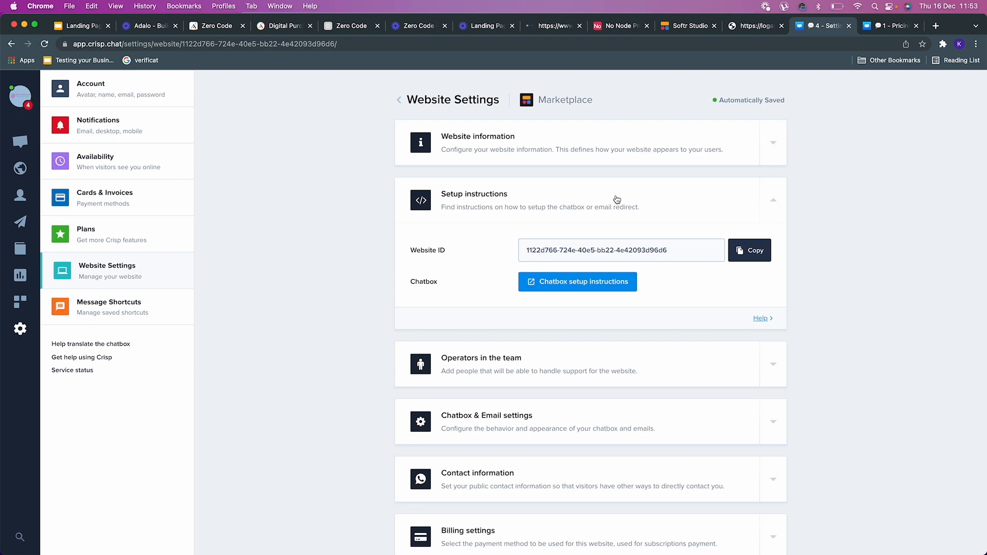
pyautogui.click(584, 283)
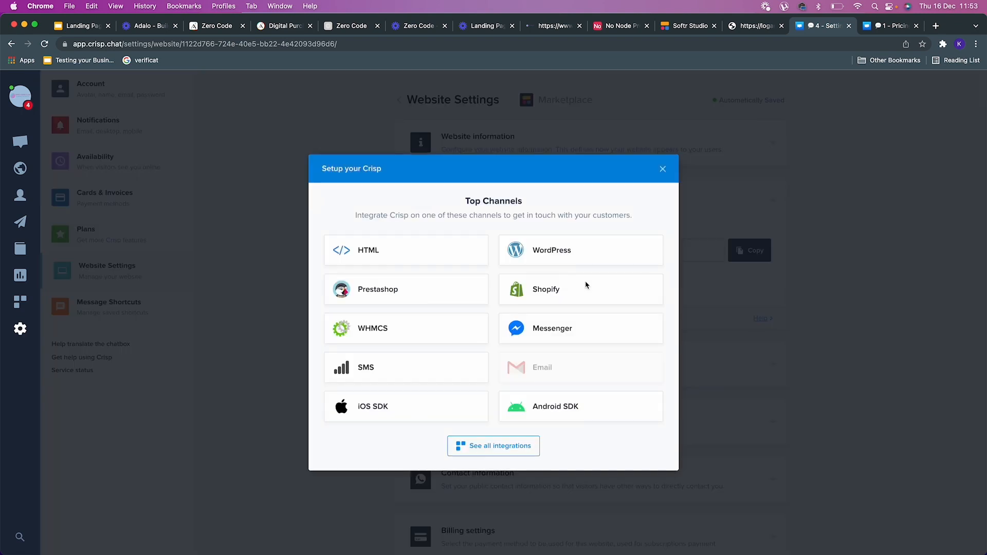
pyautogui.click(663, 169)
pyautogui.click(559, 410)
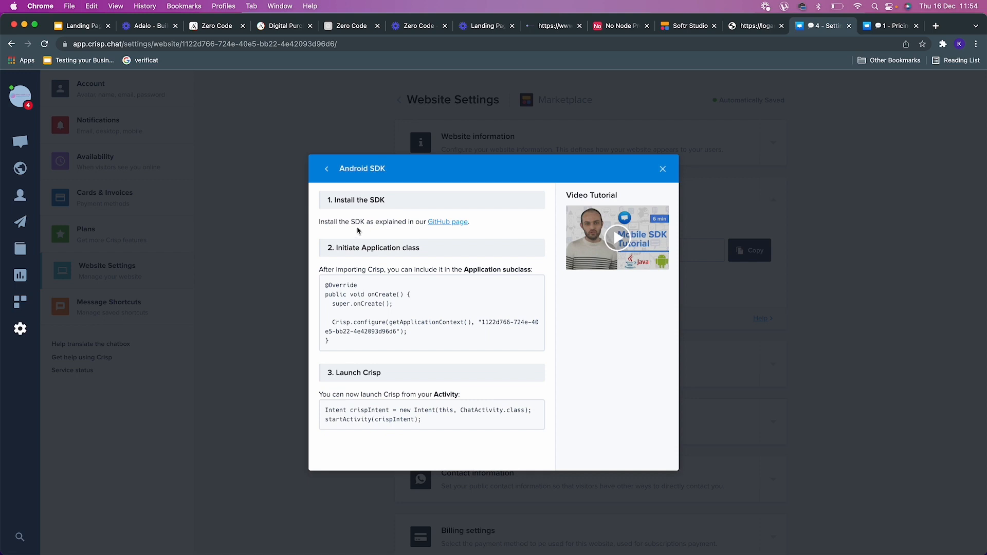
pyautogui.click(327, 168)
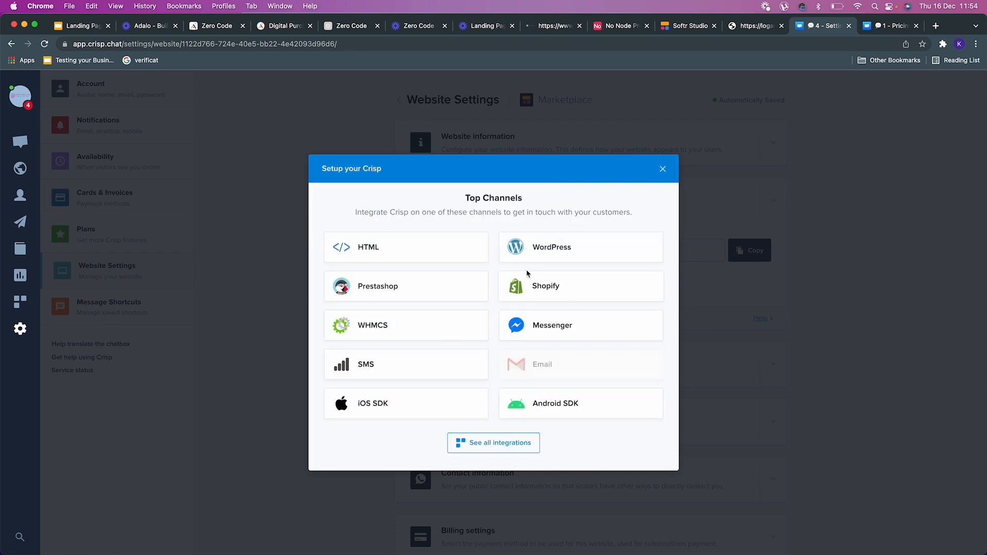
pyautogui.click(418, 251)
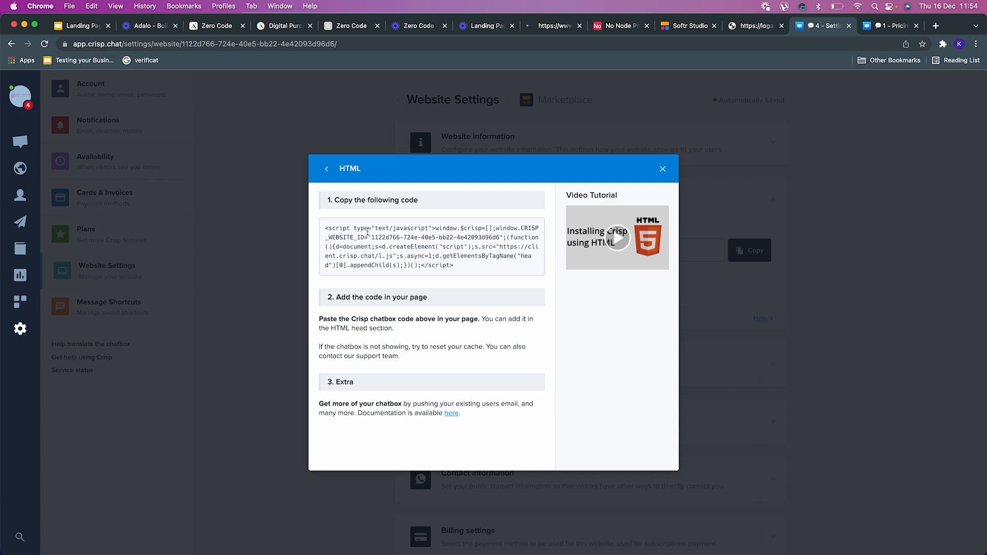
pyautogui.click(327, 170)
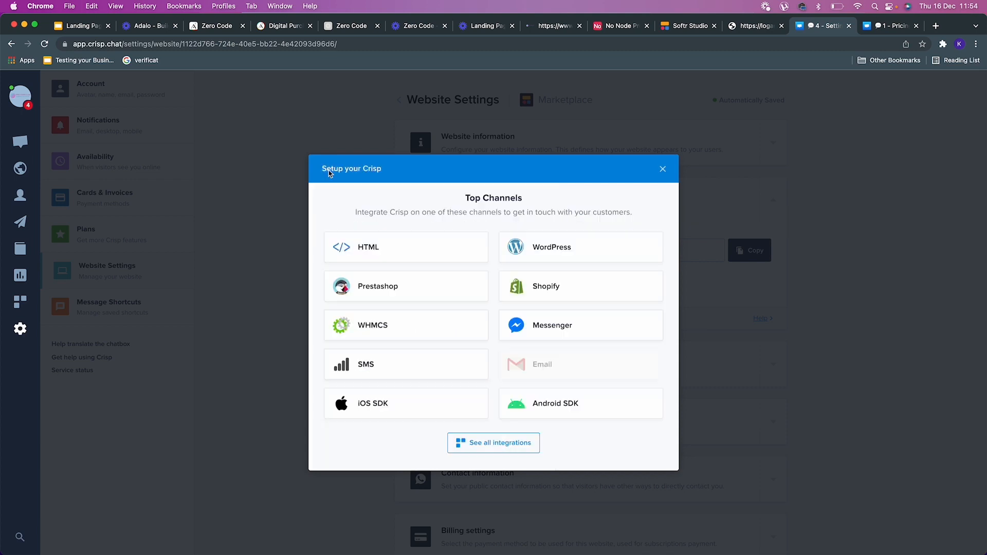
pyautogui.click(662, 169)
pyautogui.click(567, 210)
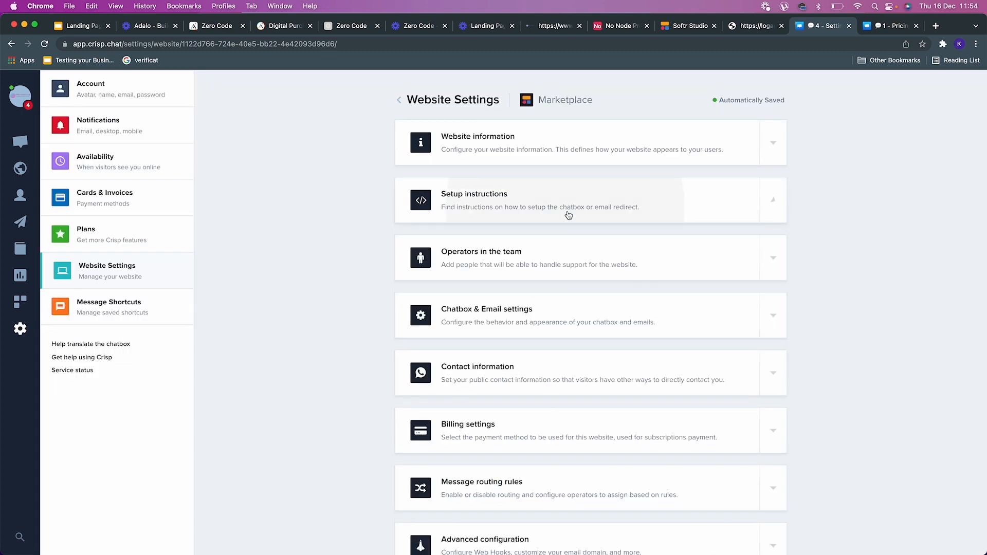
# Step: Return to Softr Studio, collapse the Crisp integration, and review the remaining available integrations
pyautogui.click(684, 25)
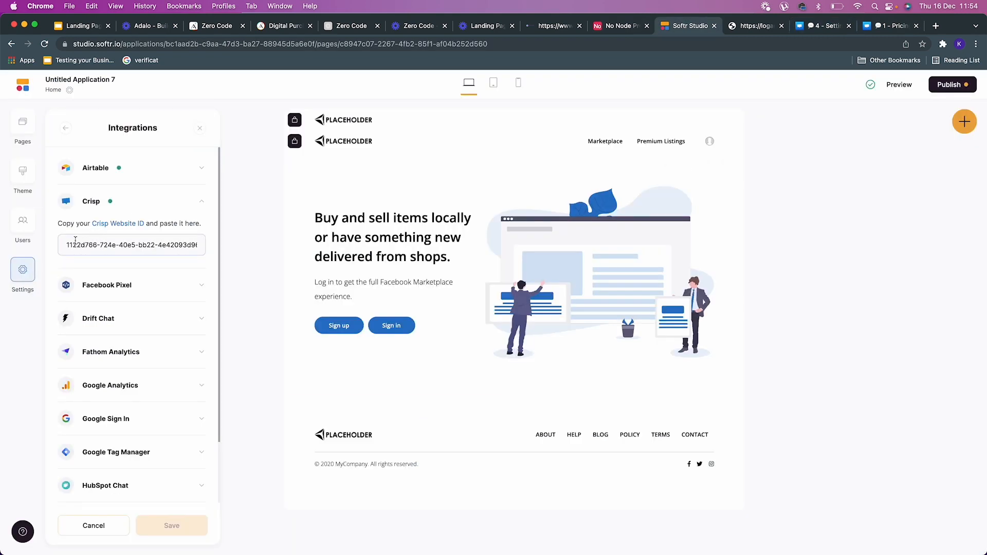
pyautogui.click(202, 202)
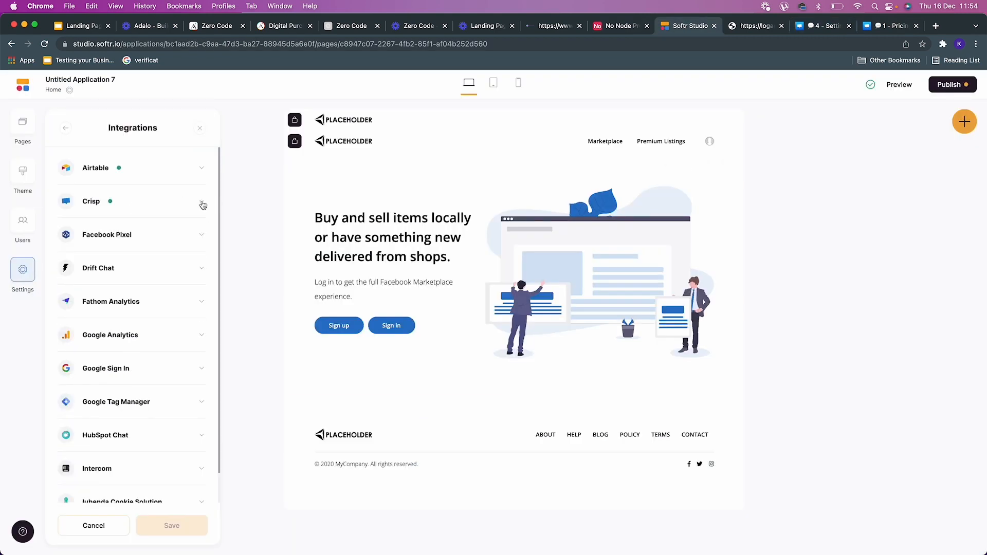
pyautogui.scroll(-3, 176, 258)
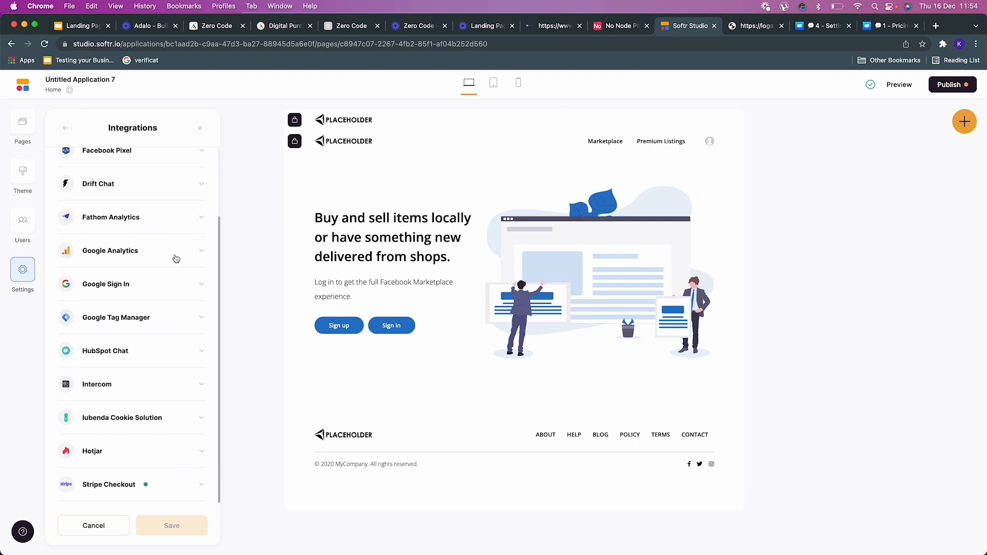
# Step: Open the app's custom code settings and look over the header and footer code areas
pyautogui.click(22, 270)
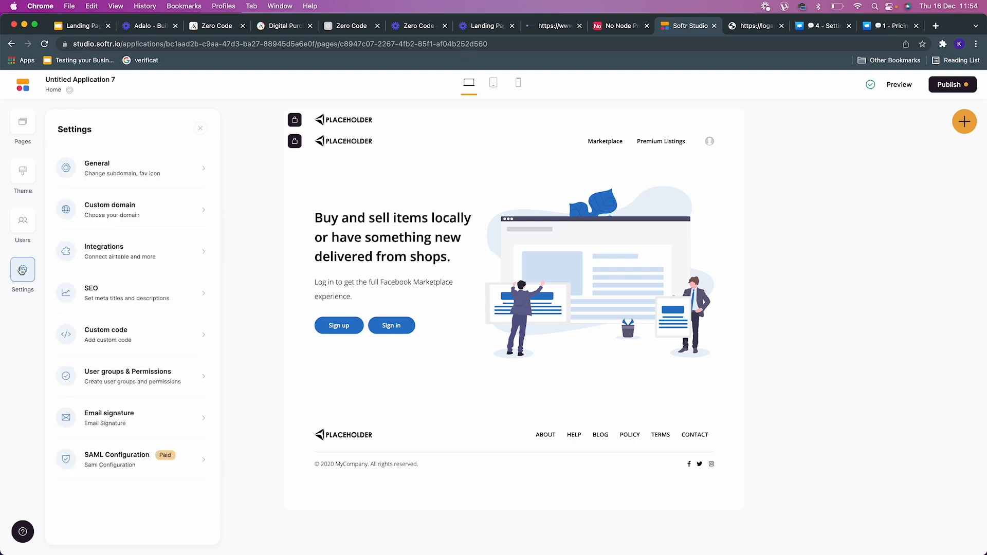
pyautogui.click(150, 338)
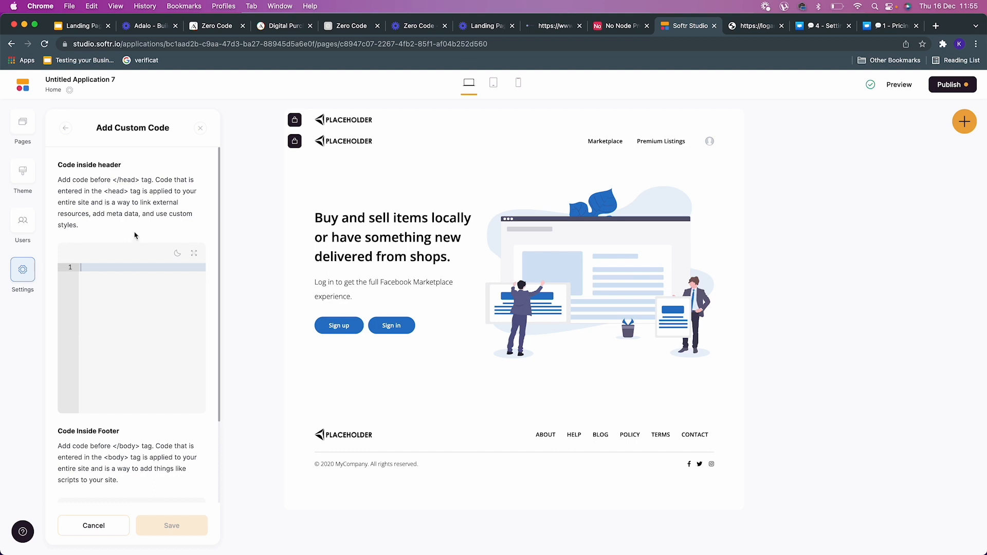
pyautogui.scroll(-5, 133, 235)
pyautogui.scroll(5, 132, 232)
pyautogui.scroll(-4, 136, 288)
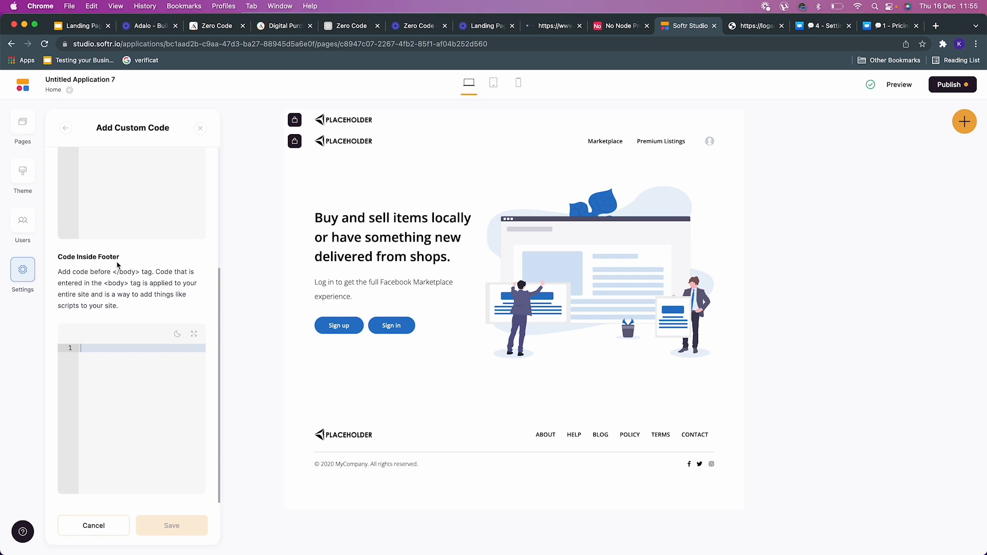
# Step: Switch to Crisp and copy the HTML chatbox script from the Marketplace site's chatbox setup instructions
pyautogui.click(822, 29)
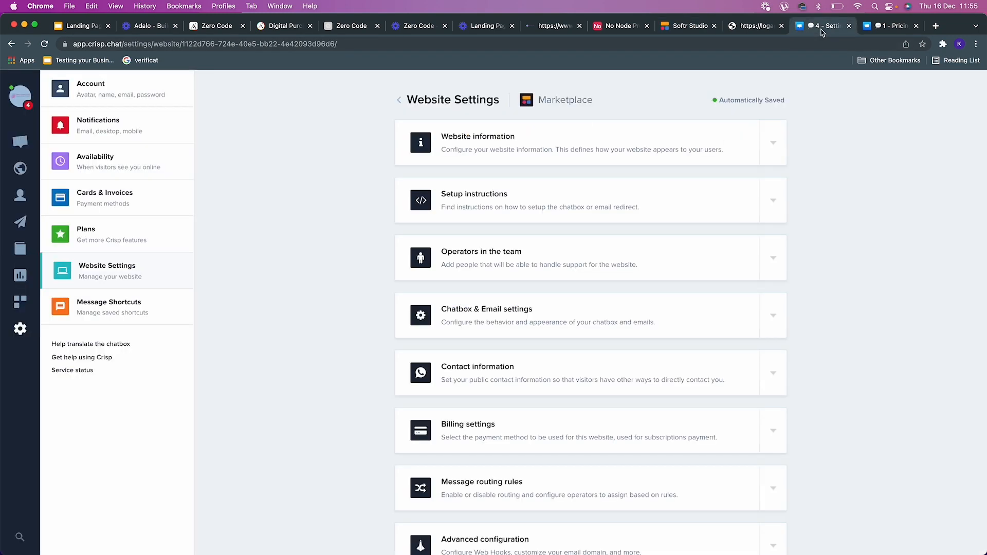
pyautogui.click(634, 196)
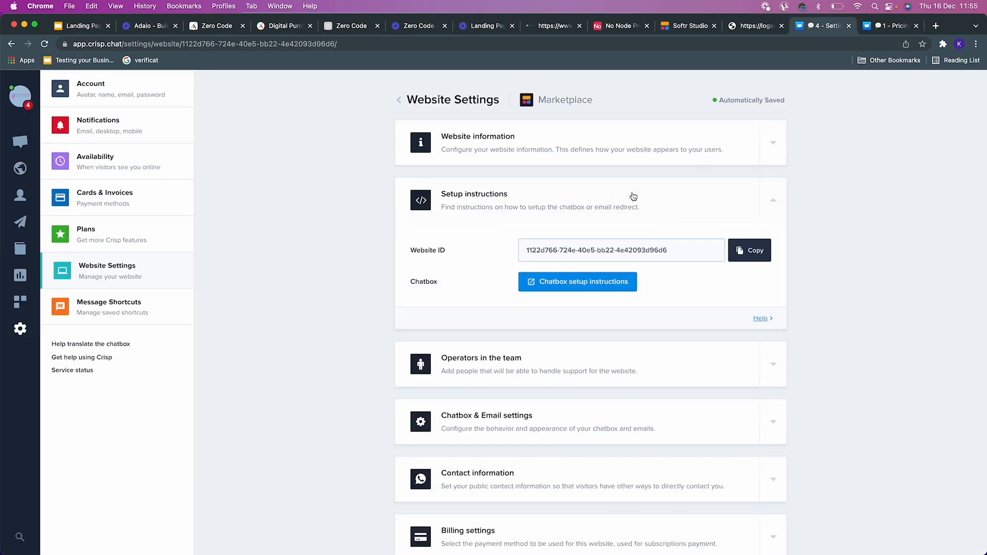
pyautogui.click(577, 283)
pyautogui.click(362, 258)
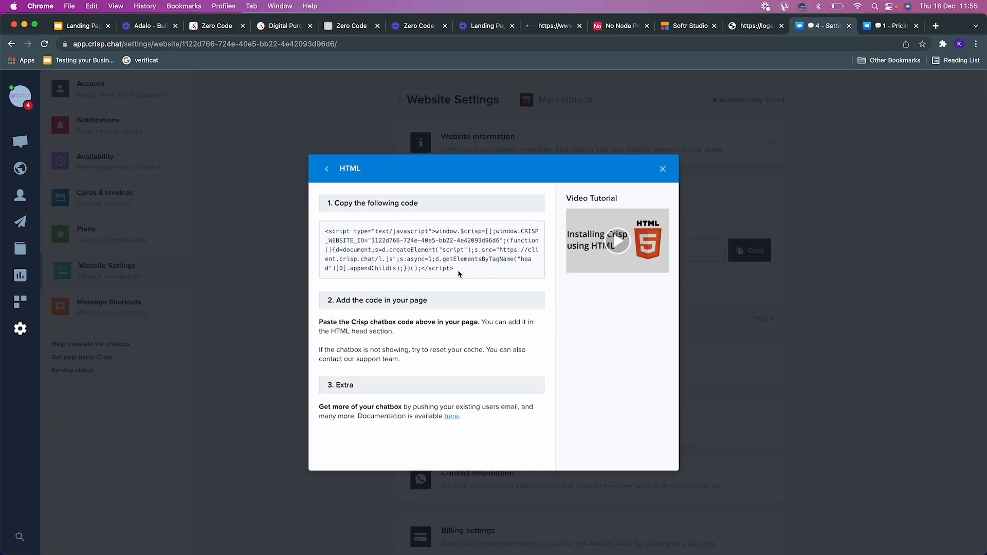
pyautogui.moveTo(455, 268); pyautogui.dragTo(326, 233)
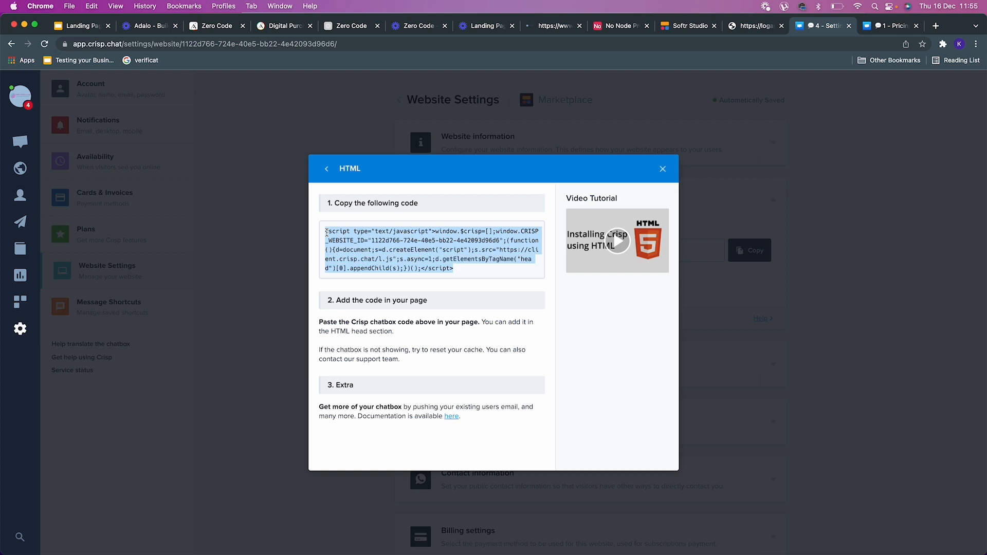
pyautogui.press('super+c')
# Step: Switch to Softr Studio, paste the Crisp chatbox script into the header custom code, and save the changes
pyautogui.click(692, 26)
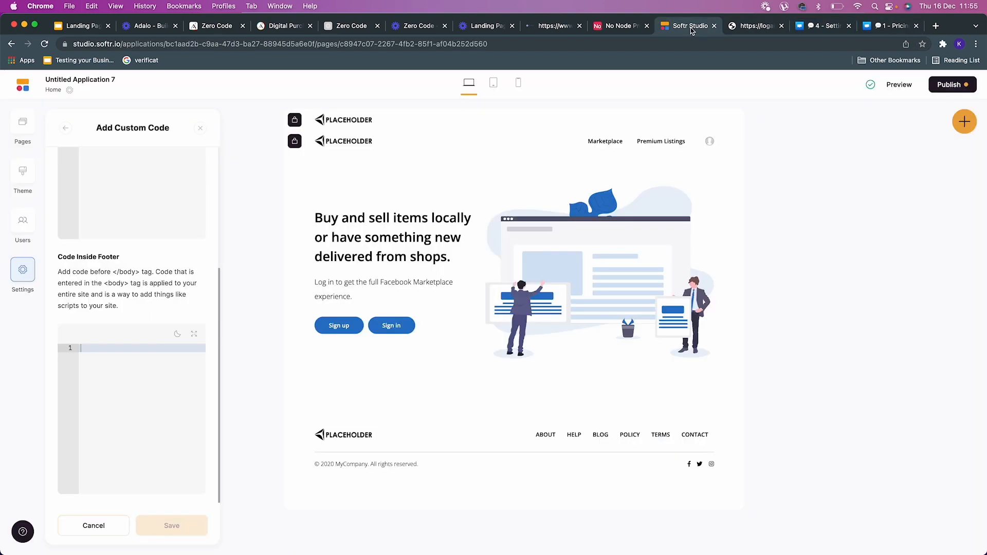
pyautogui.scroll(5, 137, 255)
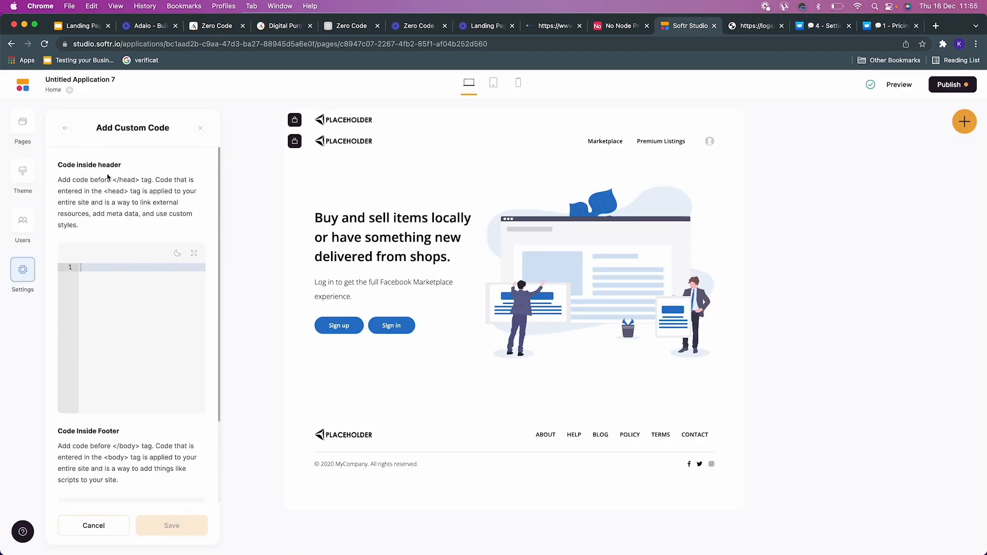
pyautogui.click(96, 269)
pyautogui.press('super+v')
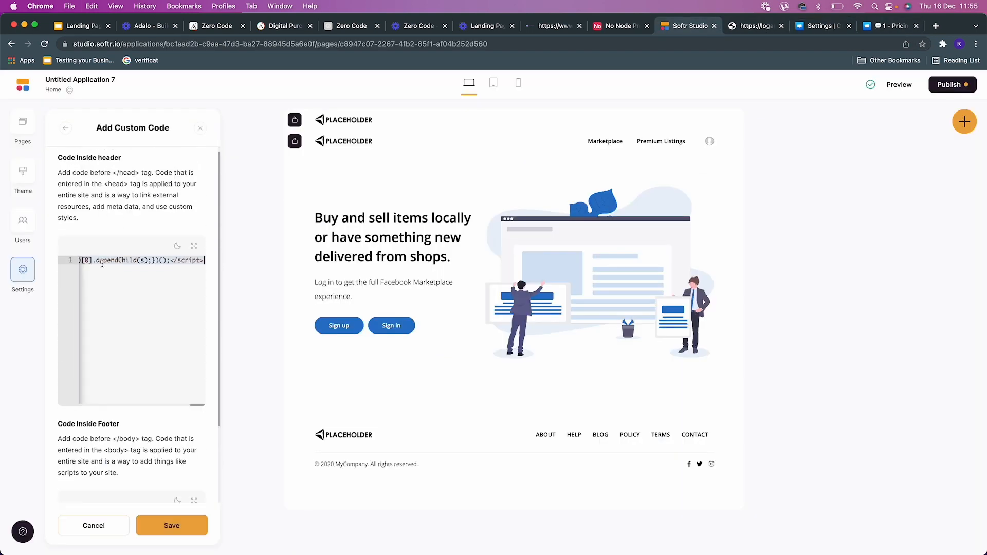
pyautogui.click(188, 530)
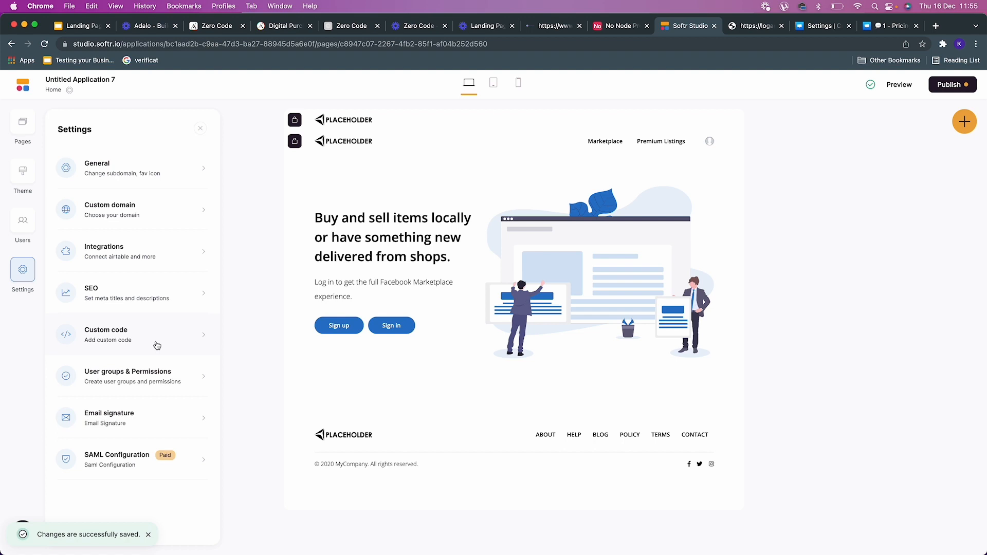
# Step: Check the Crisp entry among the app's integrations, and reopen the custom code settings to view the saved header script
pyautogui.click(154, 261)
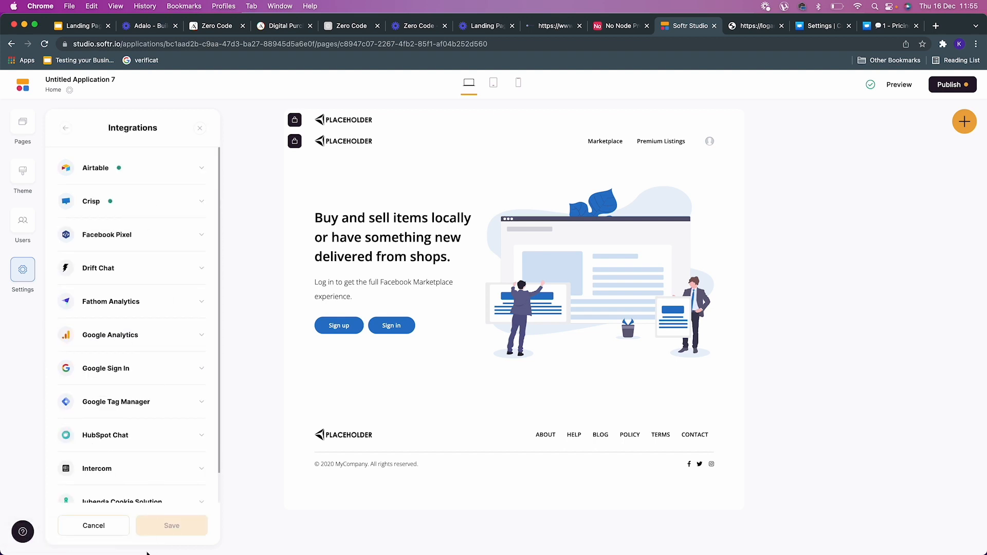
pyautogui.click(118, 525)
pyautogui.click(138, 334)
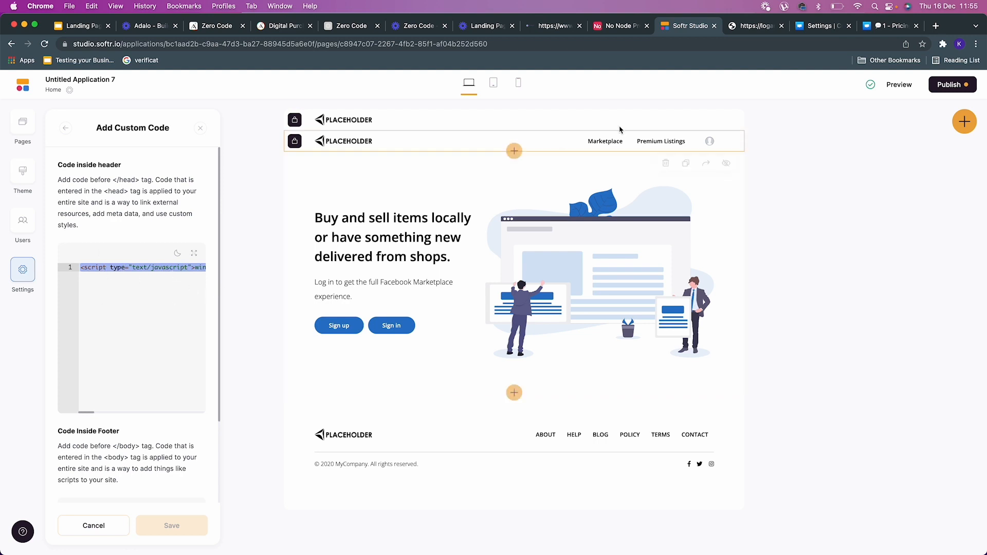
# Step: Return to Crisp, close the HTML setup instructions, and expand the Marketplace site's Chatbox & Email settings
pyautogui.click(819, 31)
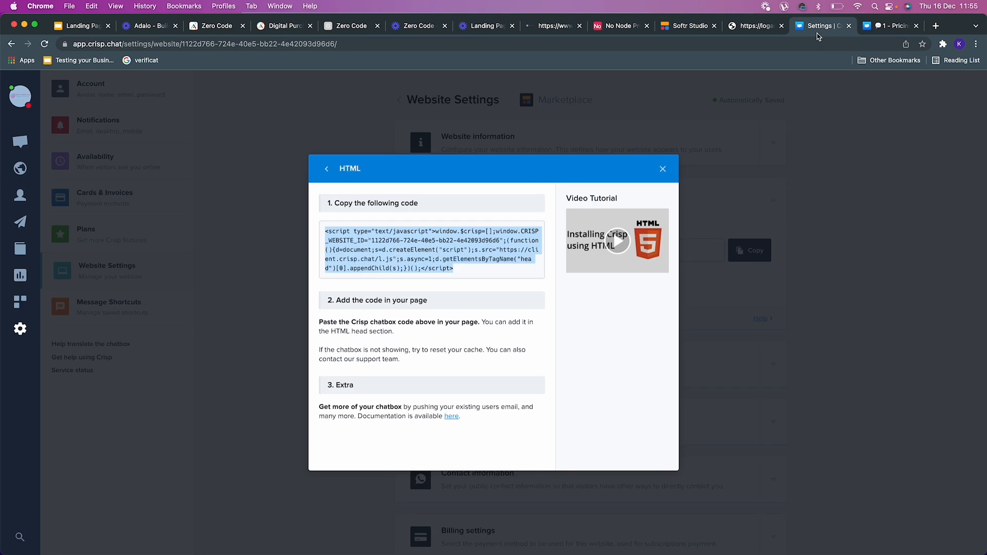
pyautogui.click(662, 168)
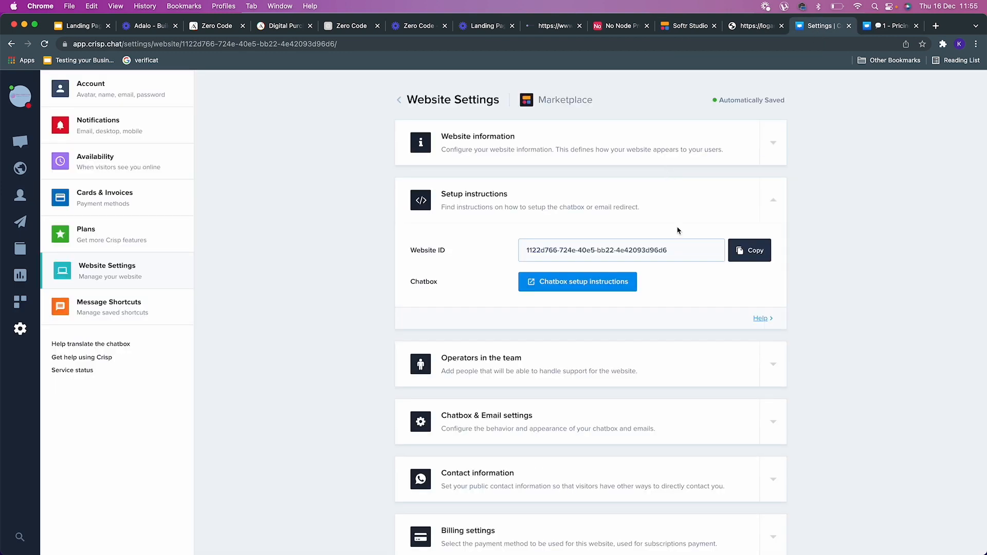
pyautogui.click(648, 150)
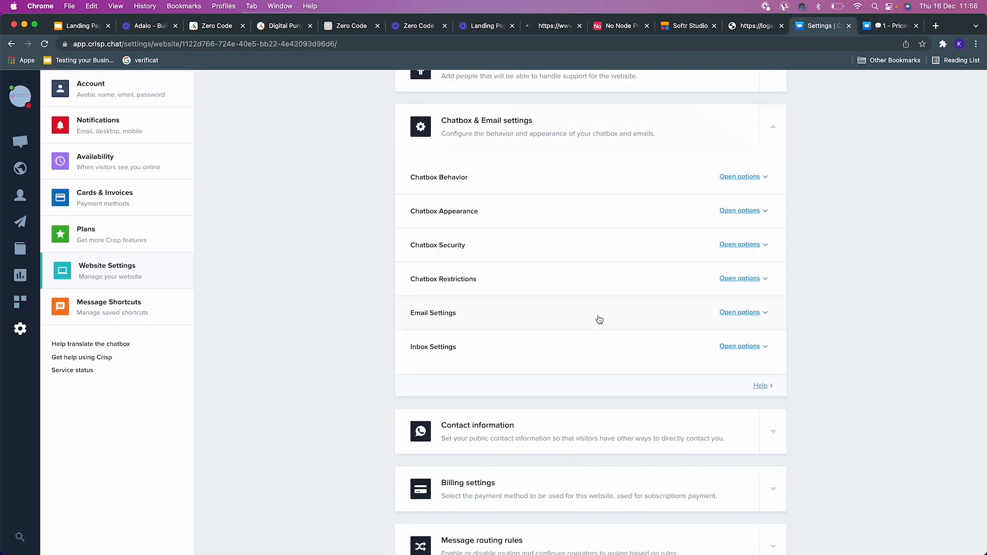
# Step: Expand the section on operators in the team and review its operator options
pyautogui.scroll(3, 620, 236)
pyautogui.click(622, 236)
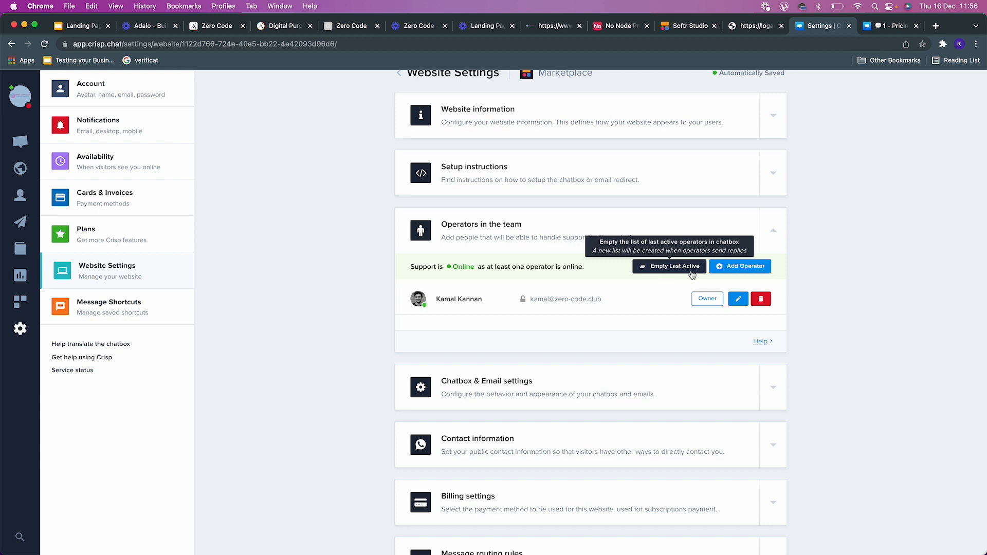
pyautogui.scroll(-5, 624, 315)
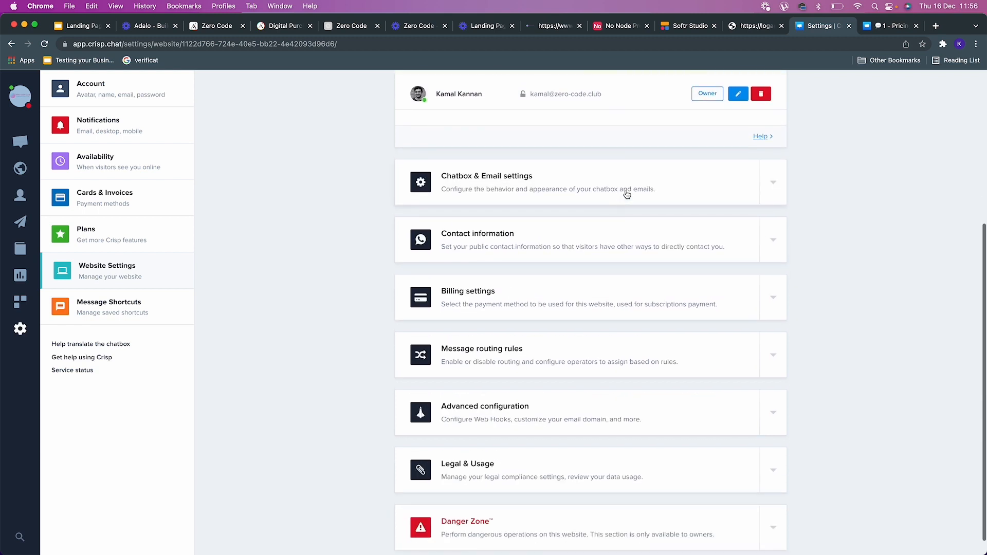
# Step: Review the Chatbox Behavior and Chatbox Appearance options in the Chatbox & Email settings
pyautogui.click(627, 194)
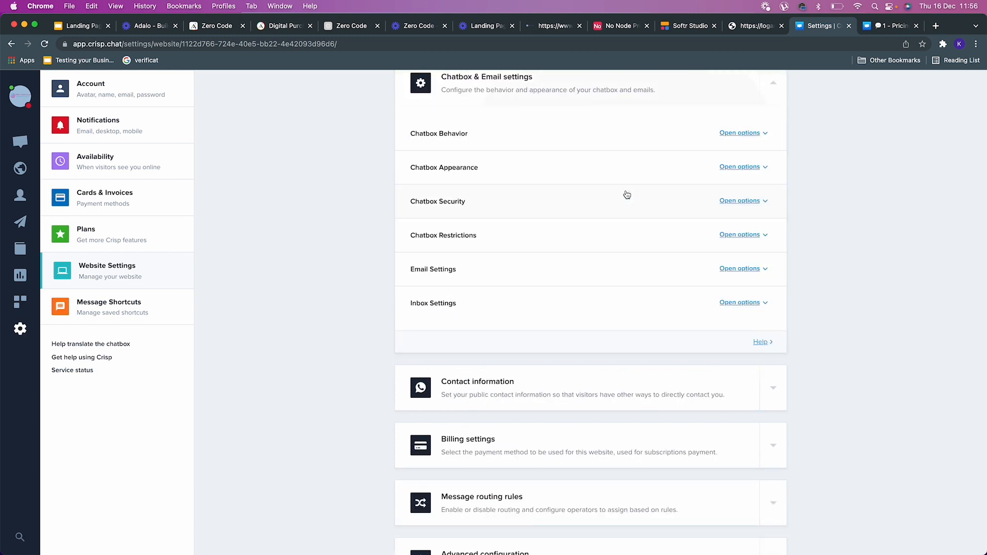
pyautogui.click(759, 133)
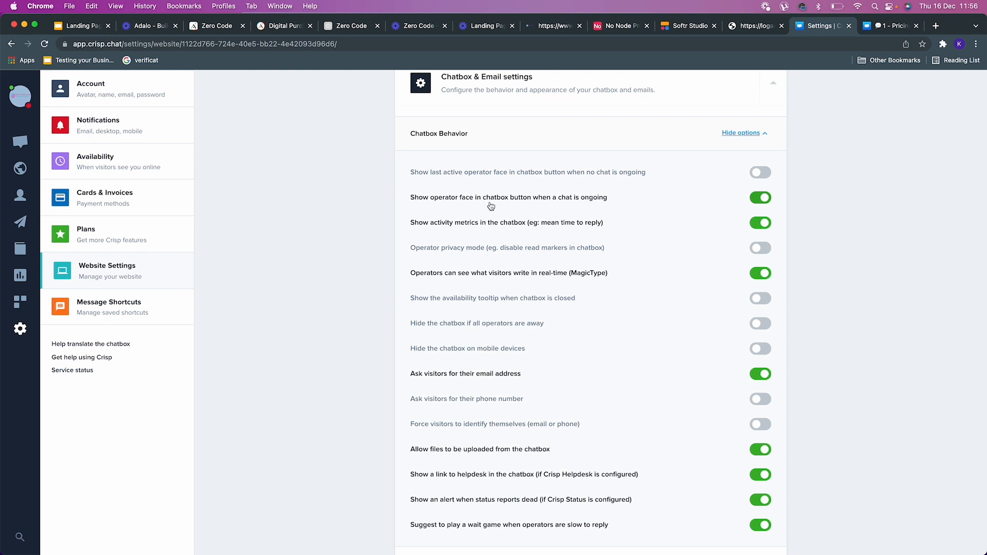
pyautogui.scroll(-5, 558, 234)
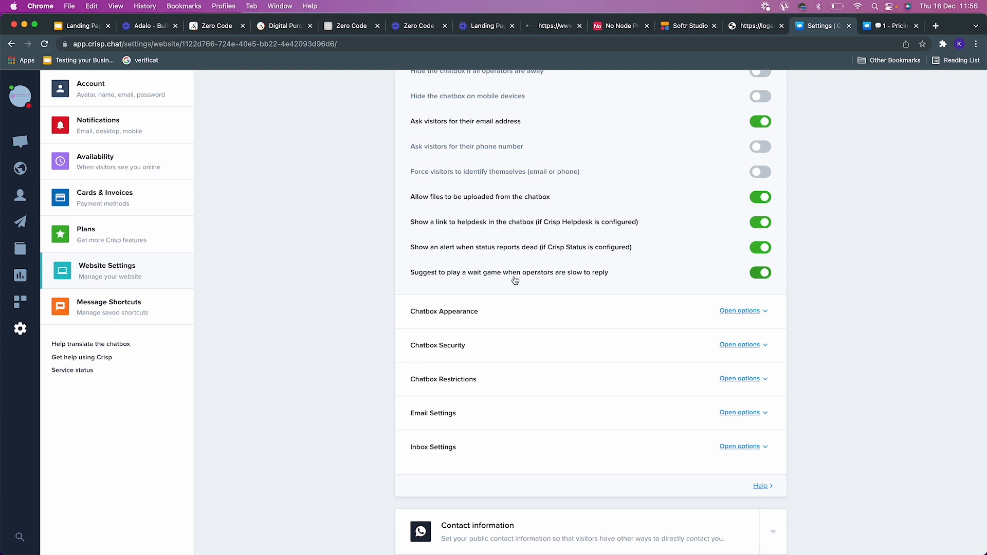
pyautogui.click(664, 308)
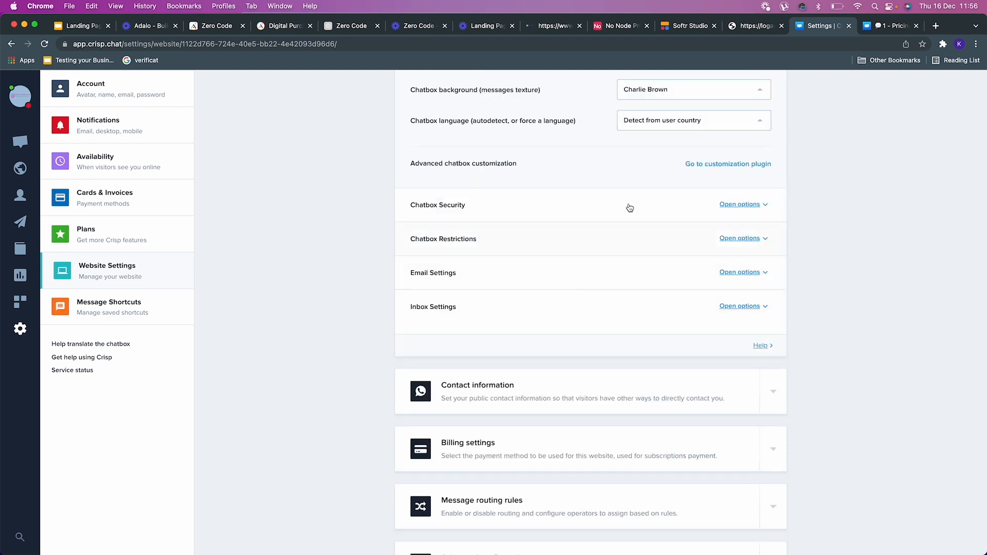
pyautogui.scroll(5, 703, 223)
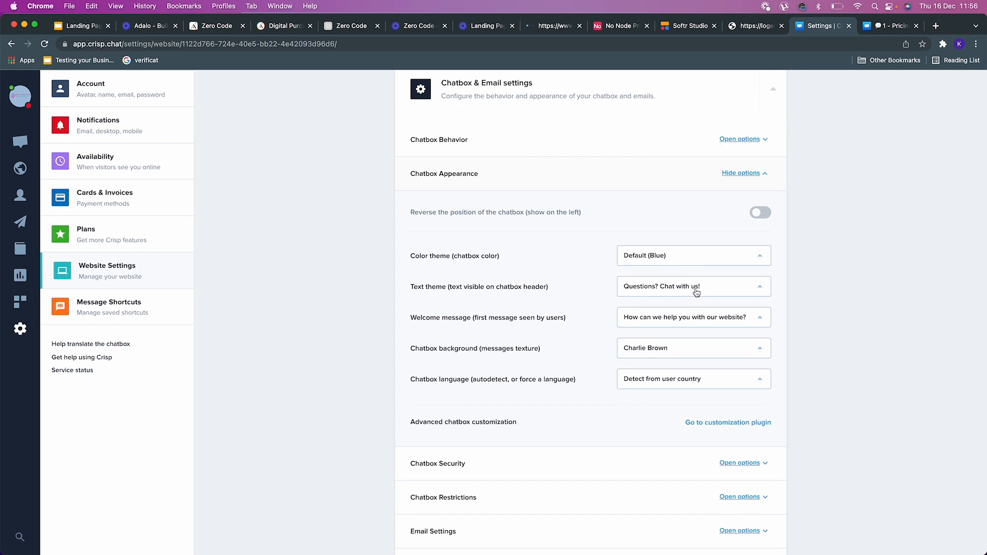
pyautogui.scroll(-10, 579, 309)
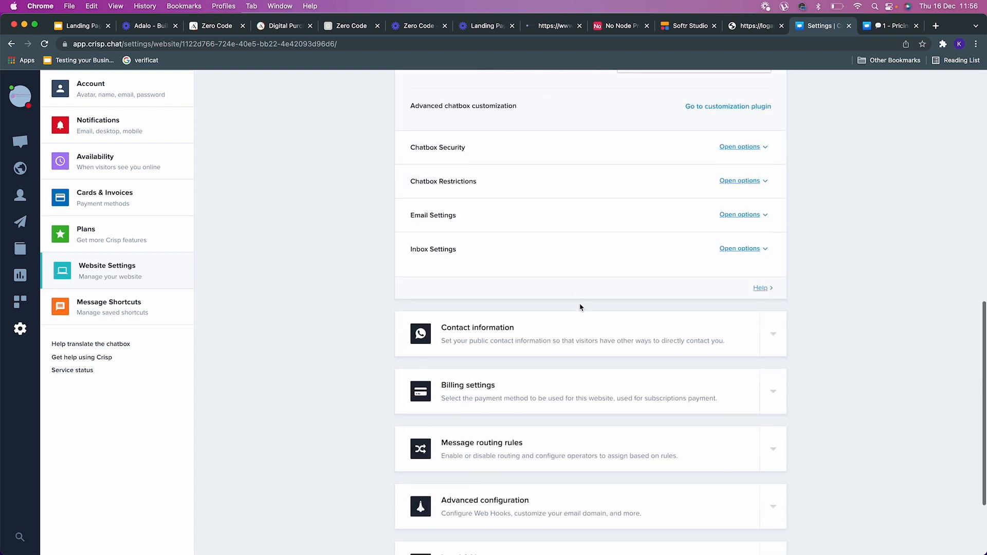
# Step: Review the contact information, billing and message routing sections, including the General Options for routing
pyautogui.click(632, 263)
pyautogui.scroll(3, 519, 257)
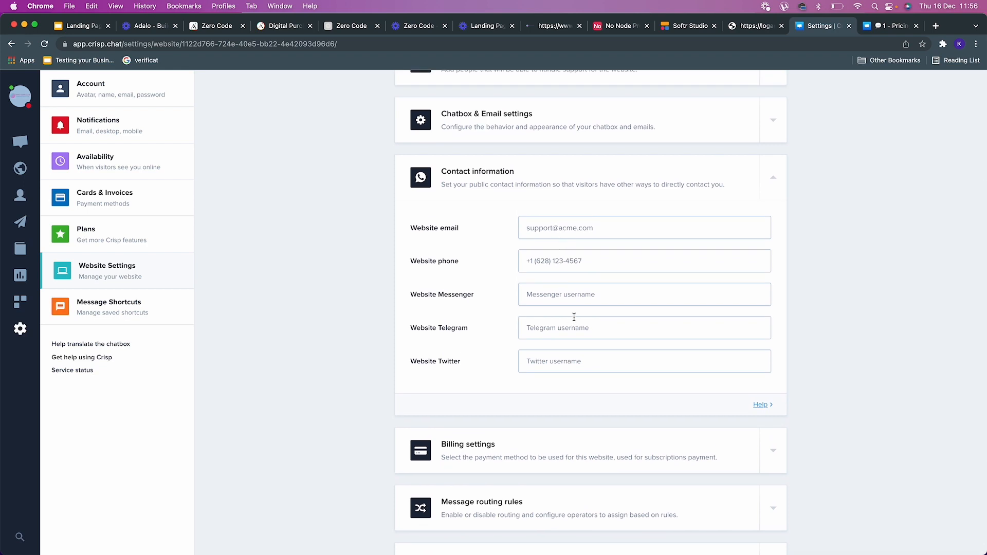
pyautogui.scroll(-3, 541, 333)
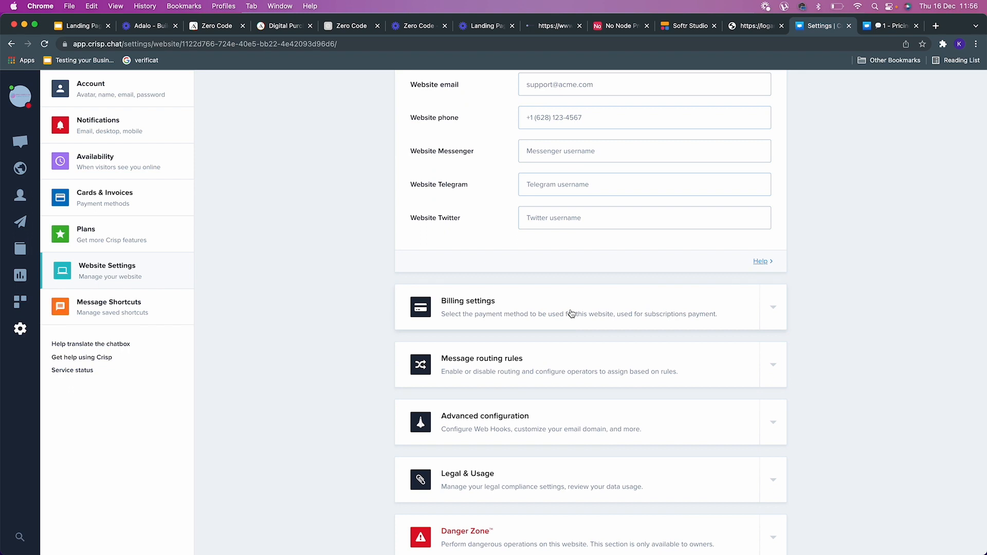
pyautogui.click(572, 314)
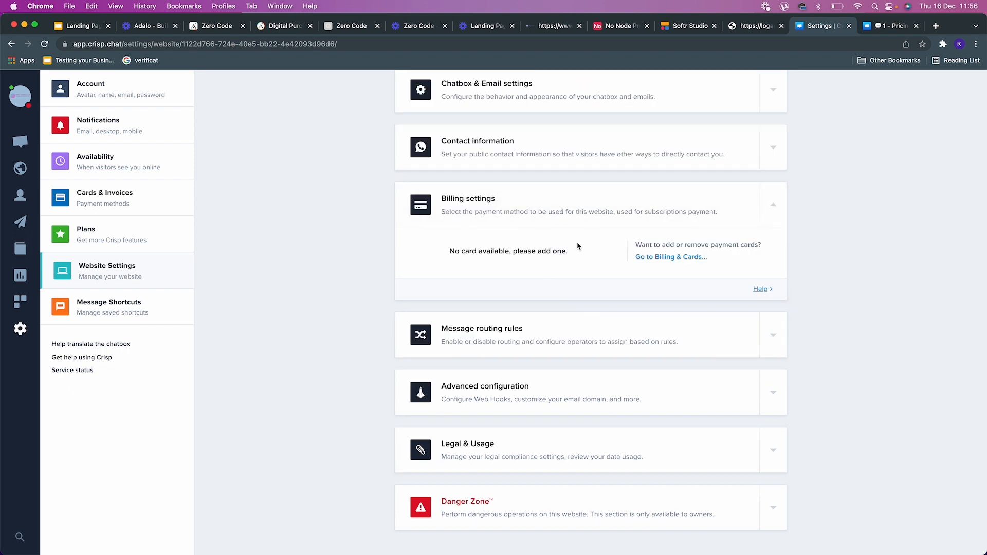
pyautogui.click(562, 327)
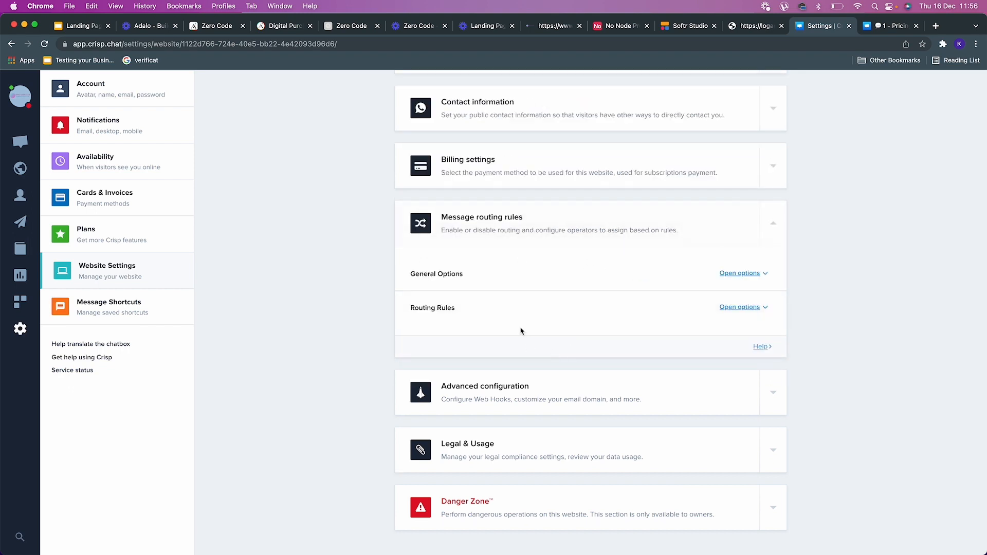
pyautogui.click(730, 276)
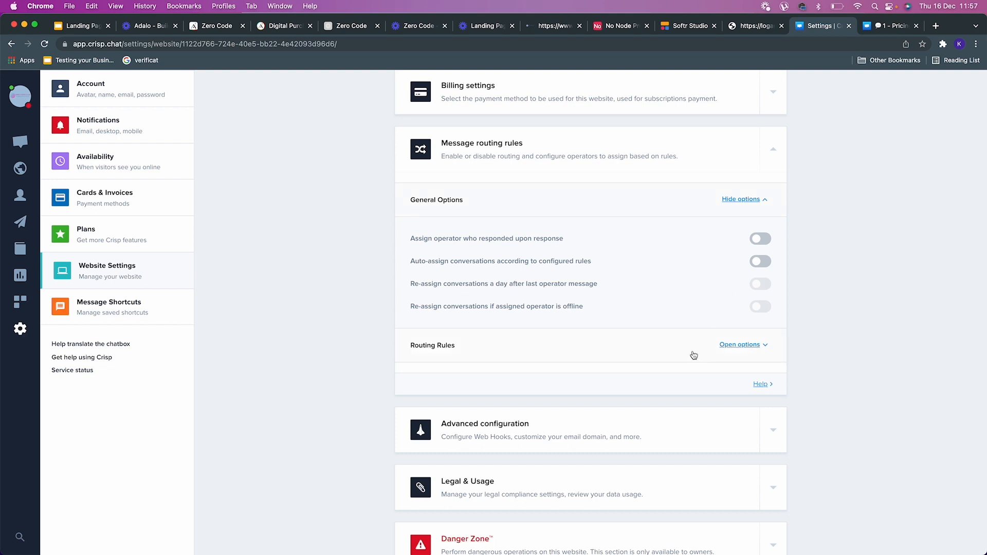
# Step: Examine the Custom Email Domain options under Advanced configuration, and expand the Danger Zone section
pyautogui.click(645, 433)
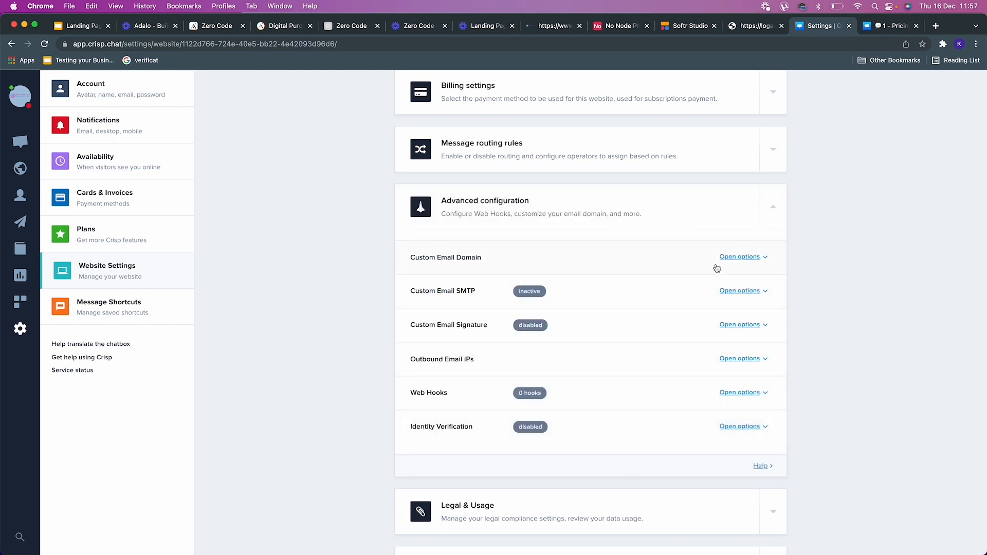
pyautogui.click(739, 259)
pyautogui.scroll(-1, 642, 296)
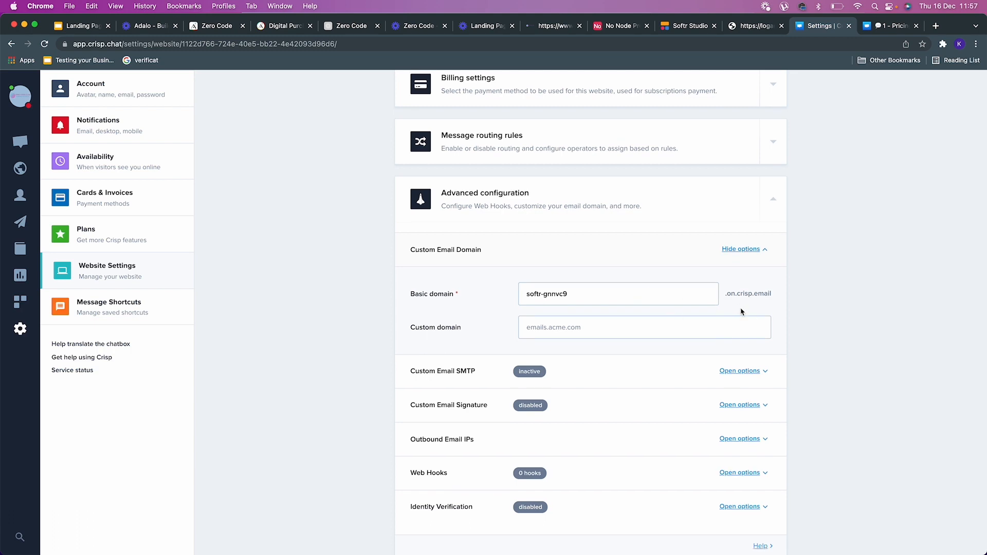
pyautogui.scroll(-5, 631, 324)
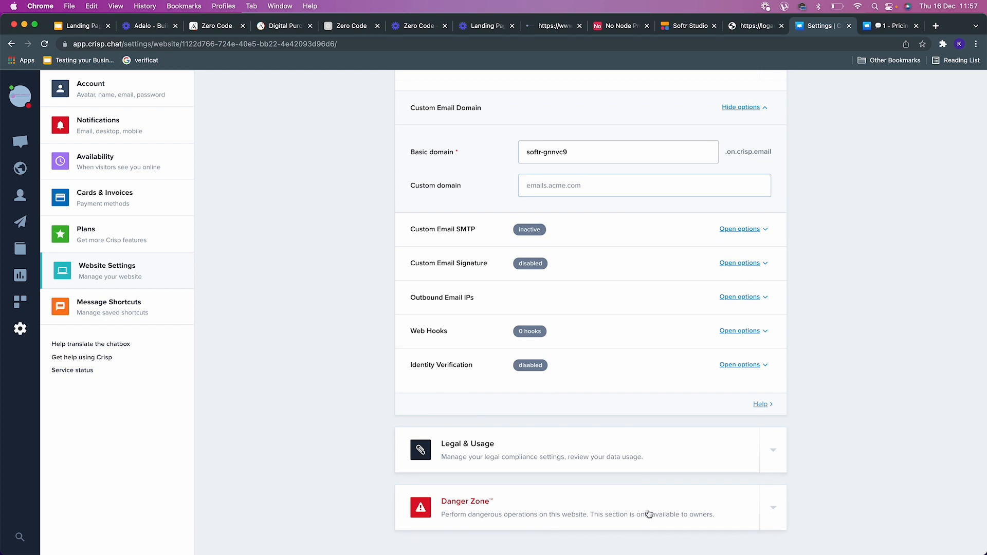
pyautogui.click(650, 514)
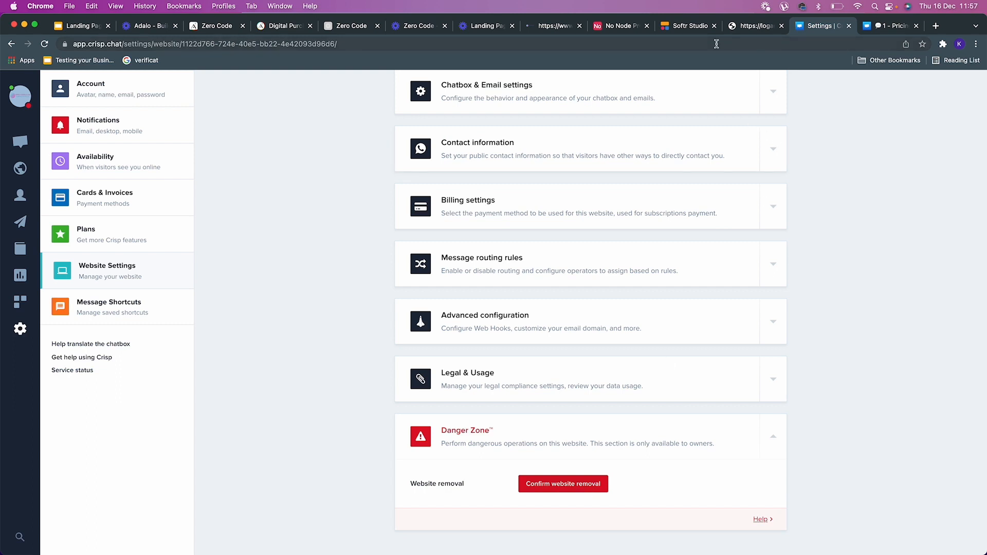
# Step: Switch to Softr Studio, publish the application to its logan153 subdomain, and open the published site
pyautogui.click(708, 30)
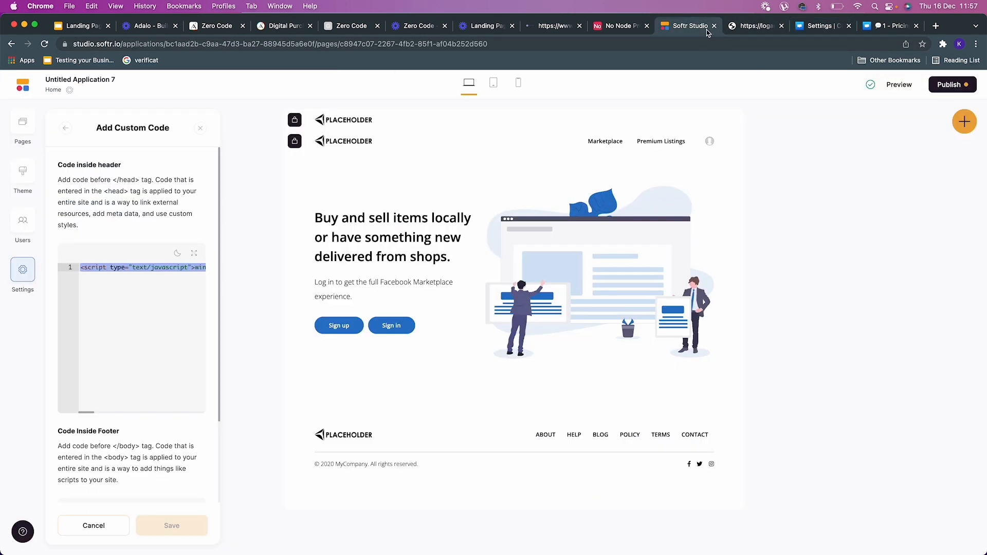
pyautogui.click(953, 84)
pyautogui.click(926, 248)
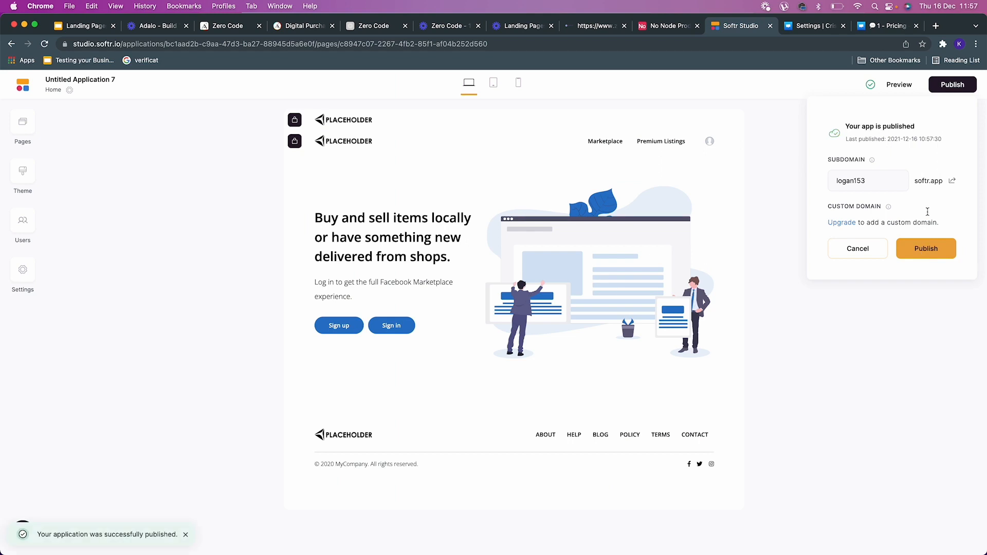
pyautogui.click(953, 181)
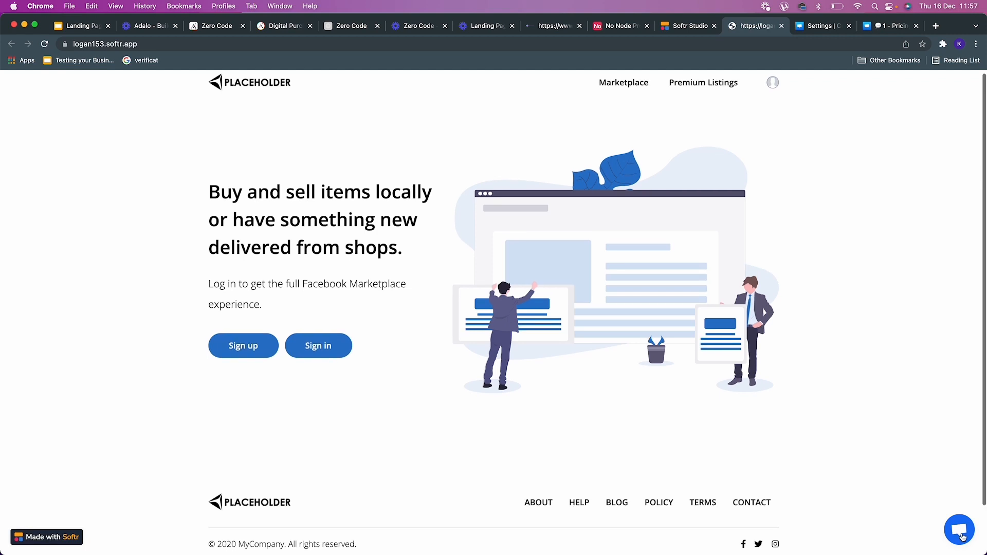
# Step: Open the chat widget on the published site and send the message "Hey can you help me with payment?"
pyautogui.click(960, 536)
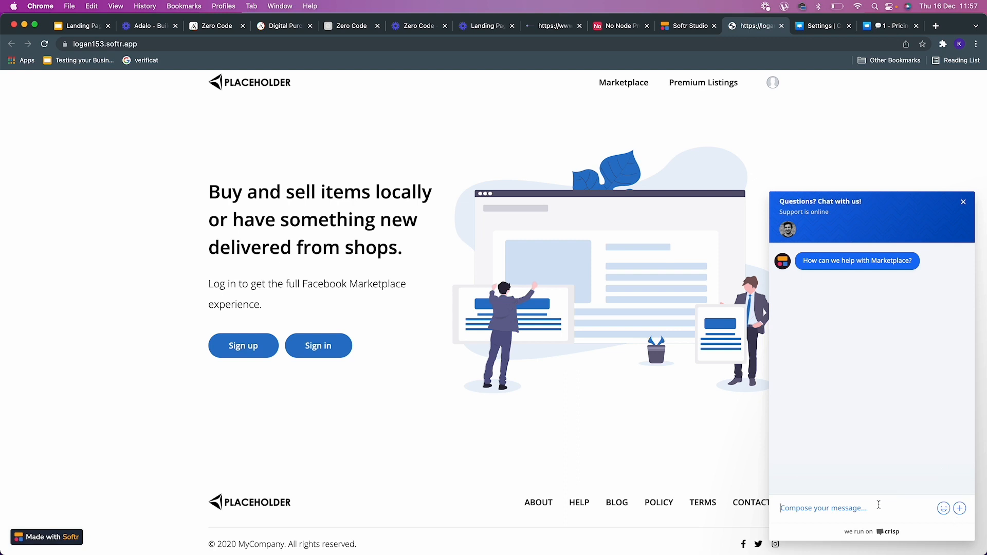
pyautogui.write('Hey ca')
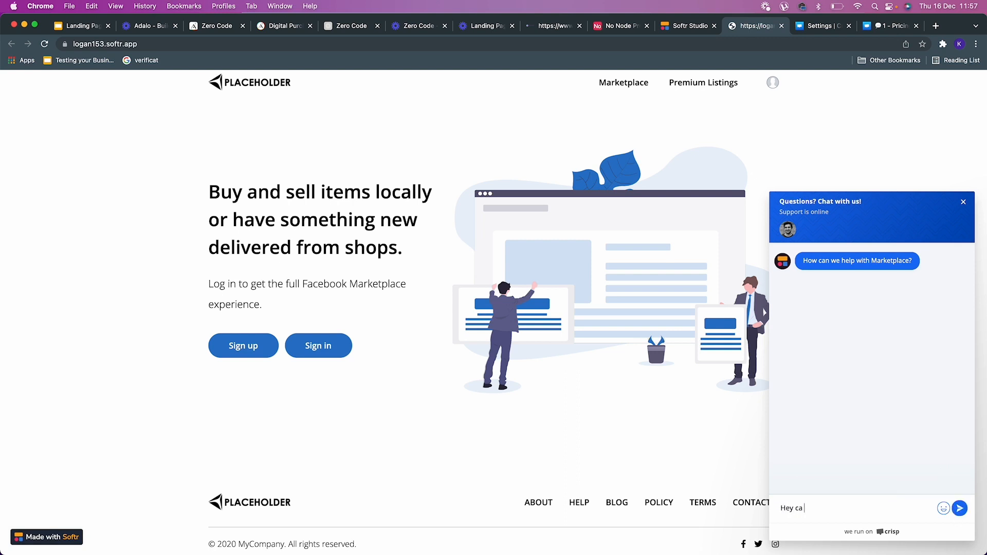
pyautogui.write('n you')
pyautogui.write('help me with payment?')
pyautogui.press('Return')
# Step: Check the chat on the published site, and open the Marketplace website's inbox in Crisp
pyautogui.click(819, 27)
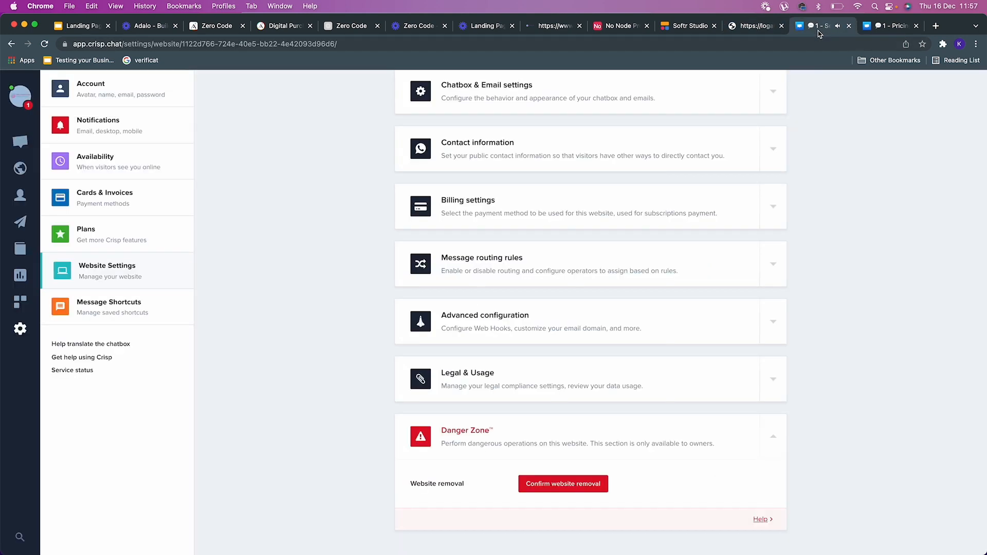
pyautogui.click(757, 27)
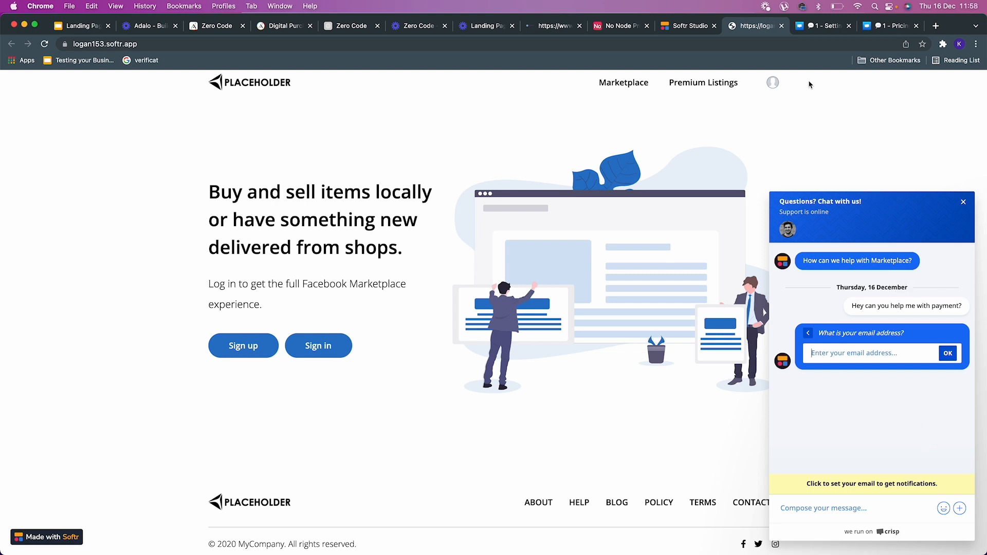
pyautogui.click(826, 28)
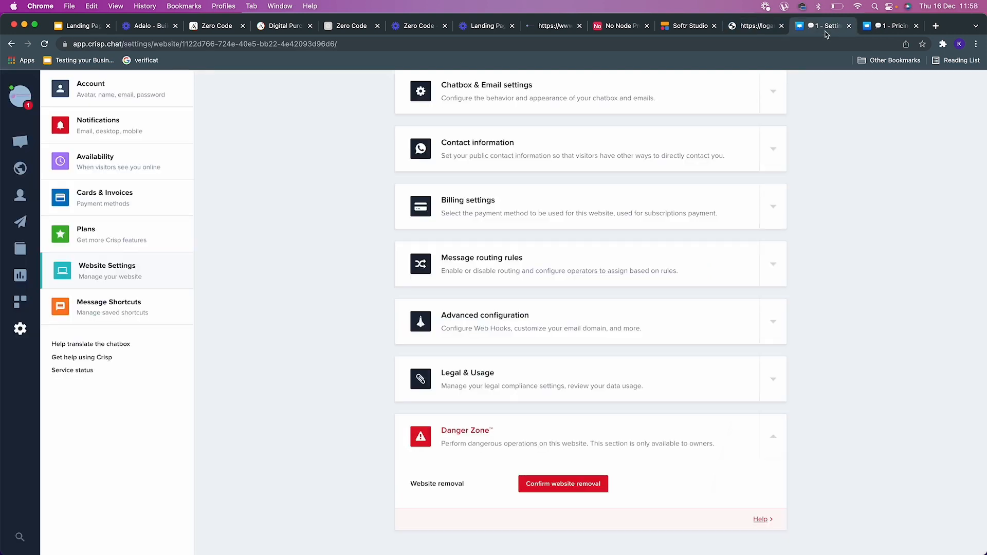
pyautogui.click(23, 96)
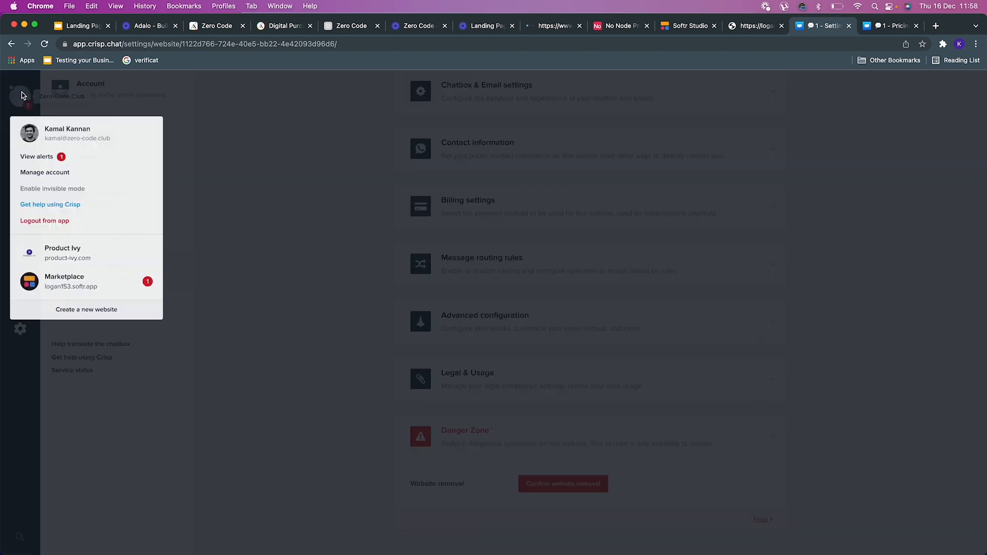
pyautogui.click(67, 276)
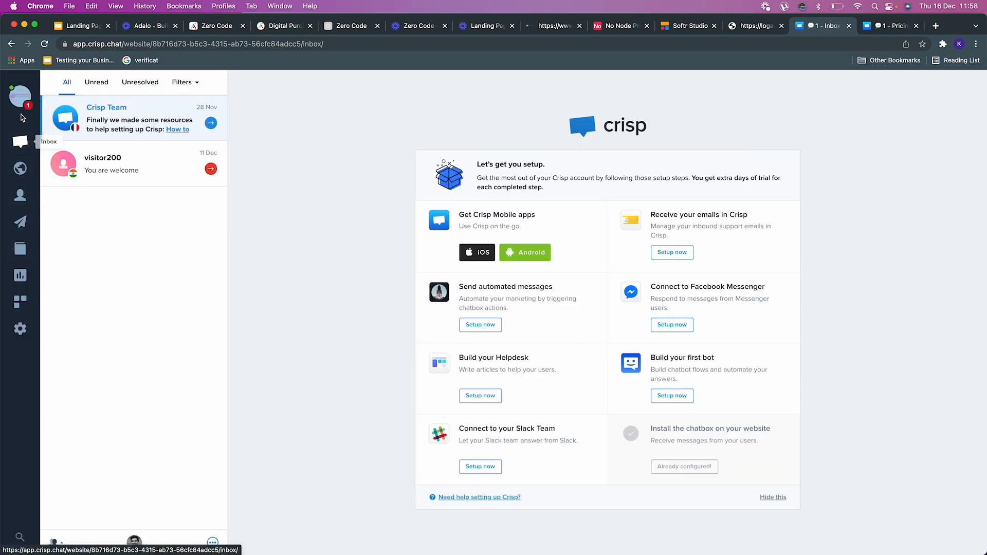
pyautogui.click(22, 96)
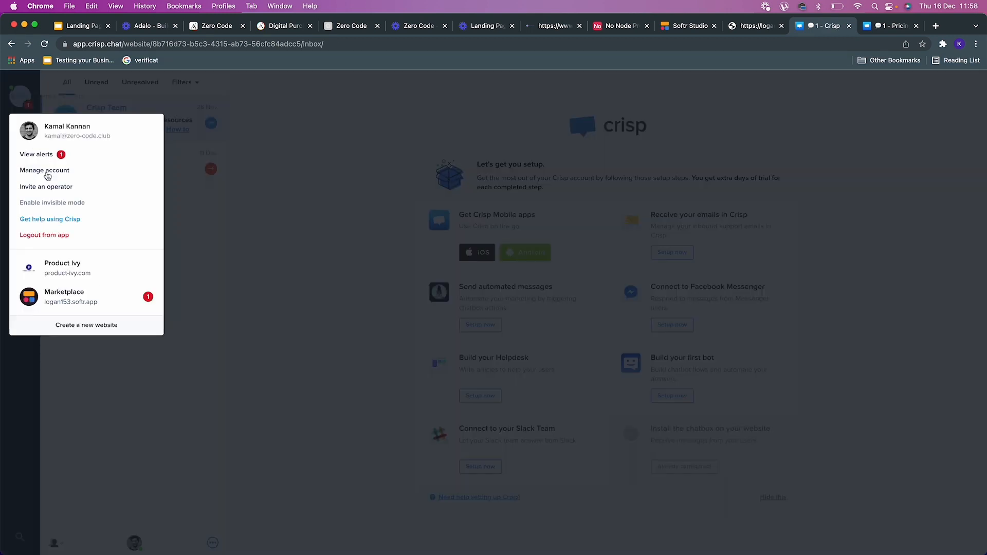
pyautogui.click(81, 297)
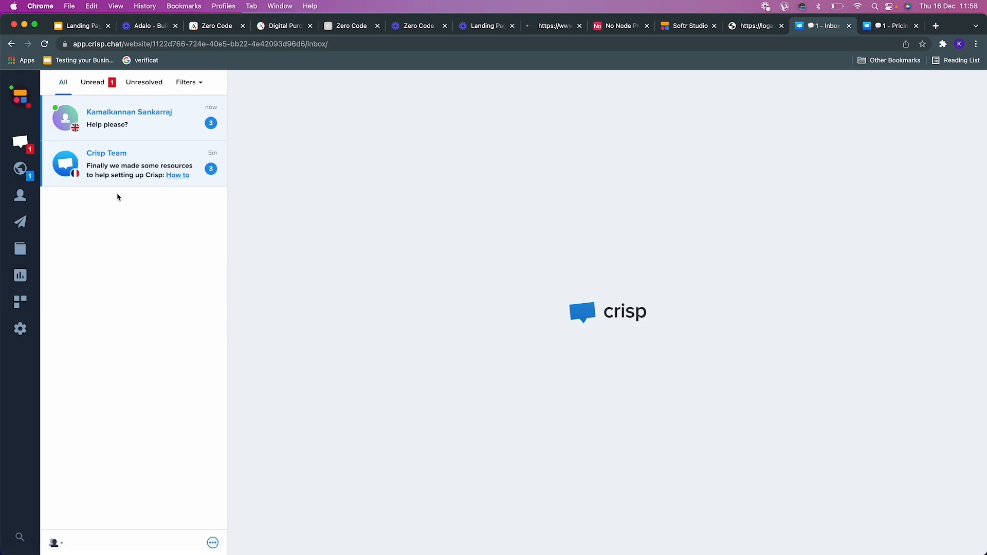
# Step: Open the site visitor's conversation and reply with "How can we help you today?"
pyautogui.click(161, 128)
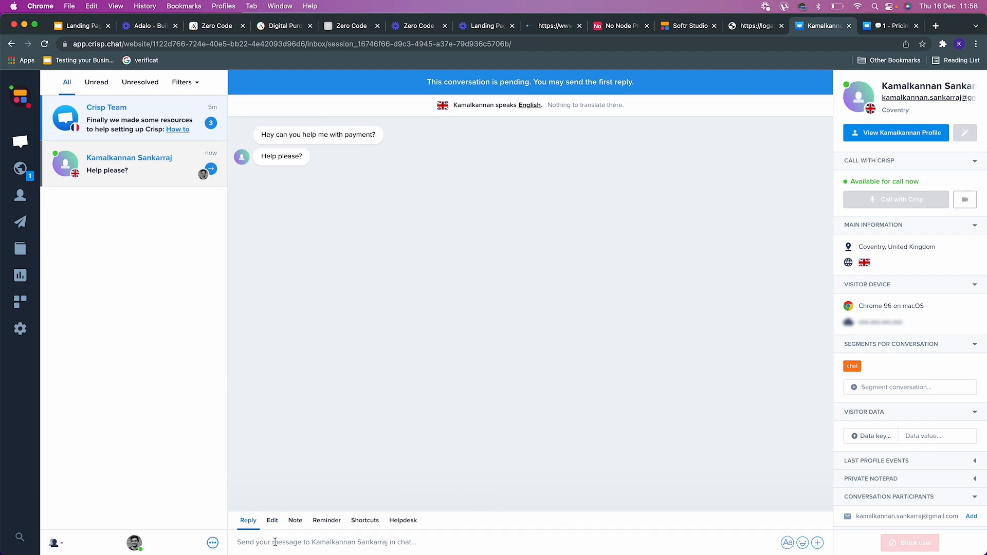
pyautogui.write('How can we help you today?')
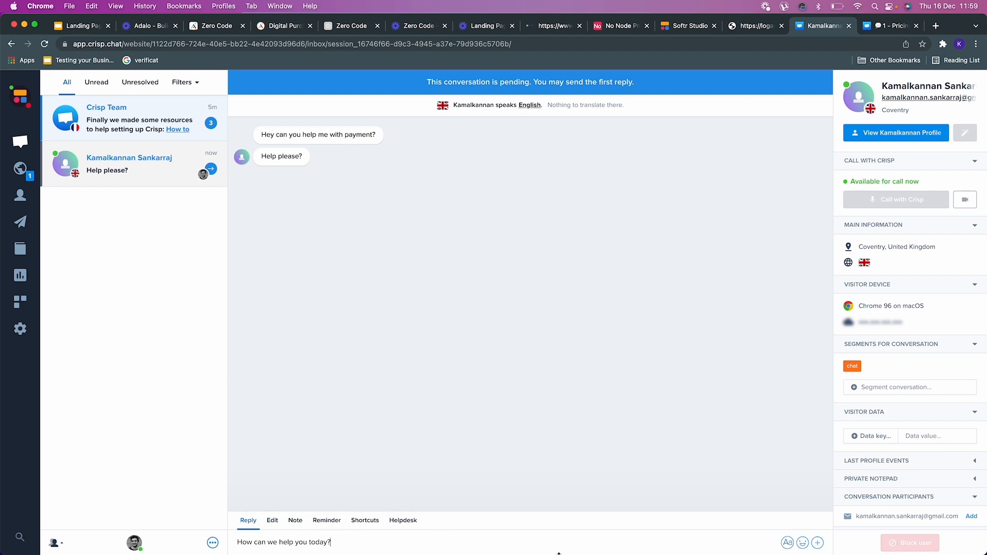
pyautogui.press('Return')
# Step: Check the reply in the published site's chat widget, and return to Crisp to mark the conversation as resolved
pyautogui.click(756, 26)
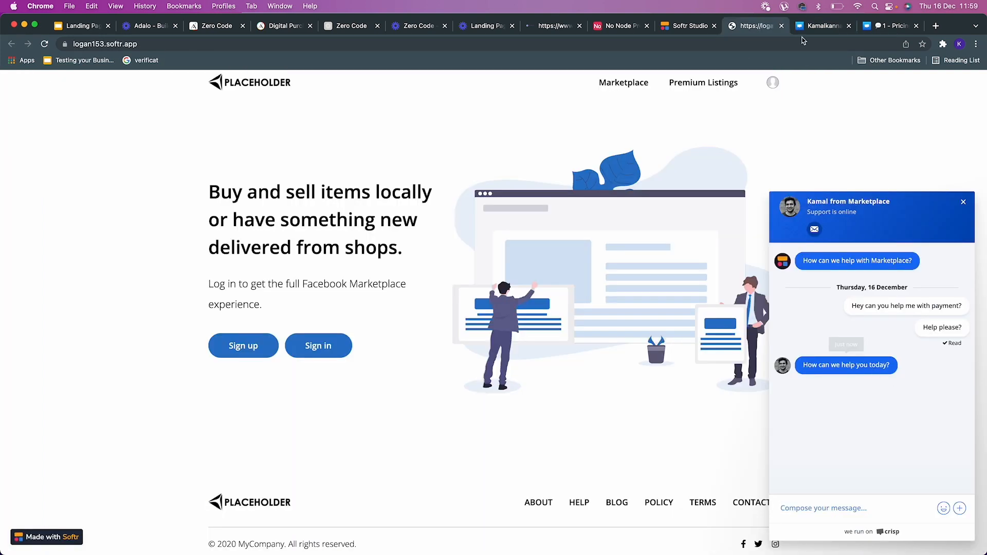
pyautogui.click(823, 27)
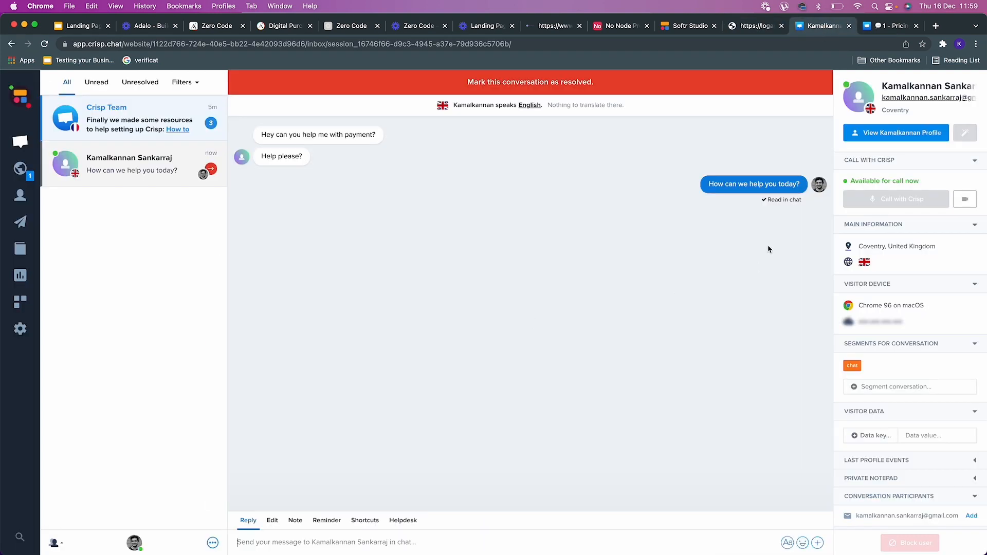
pyautogui.click(550, 91)
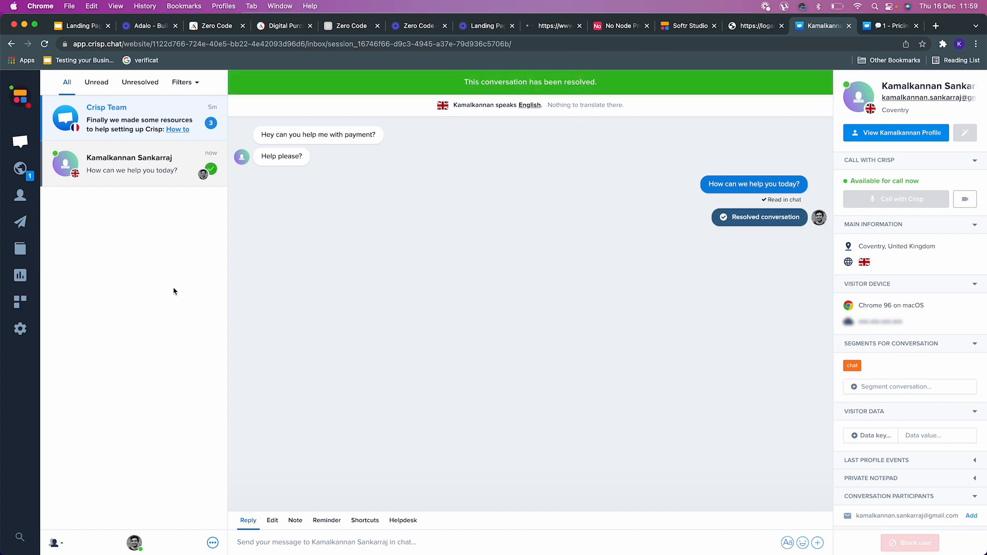